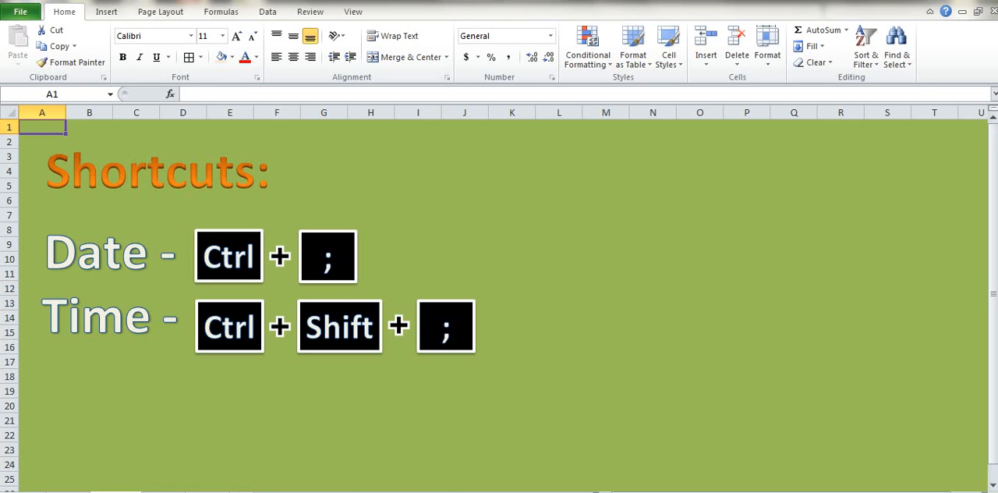
Step: On the worksheet with the Particulars table, insert the current date in C2 and the current time in C3 as fixed values
click(159, 491)
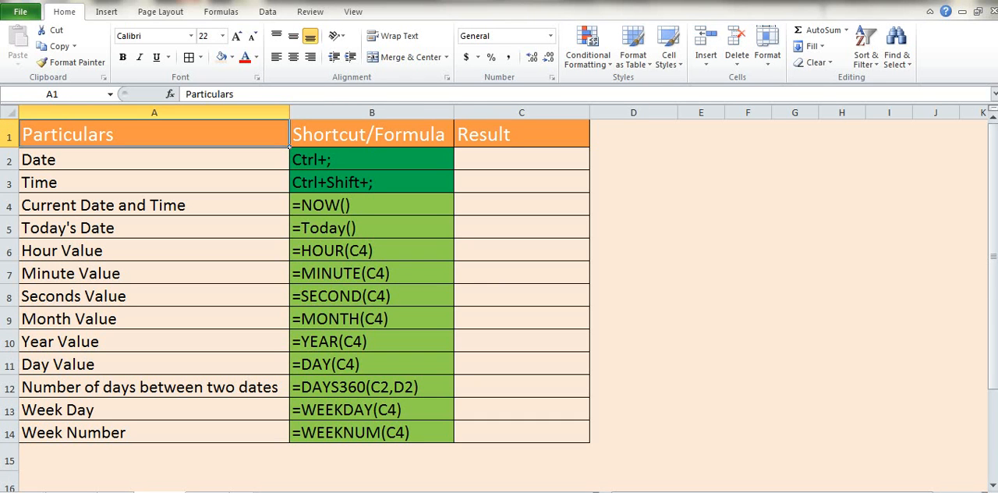
click(154, 159)
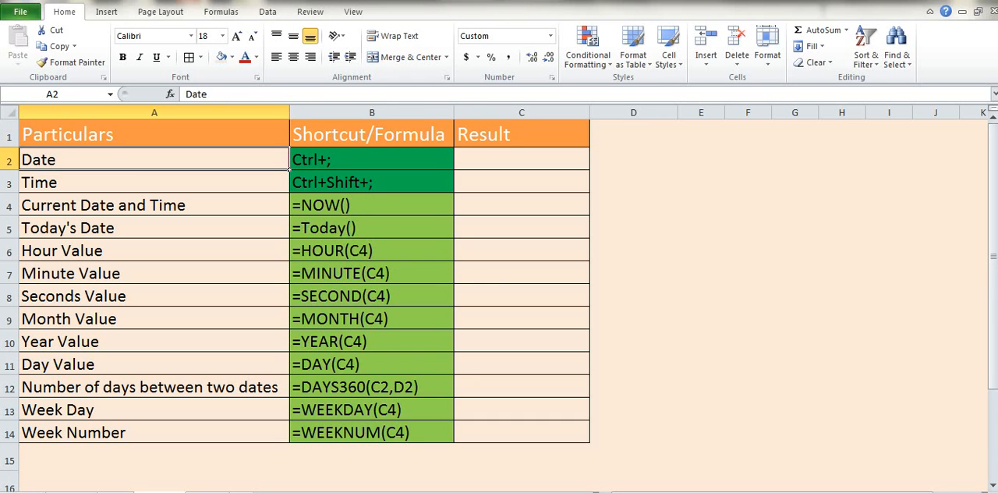
drag(287, 169, 454, 192)
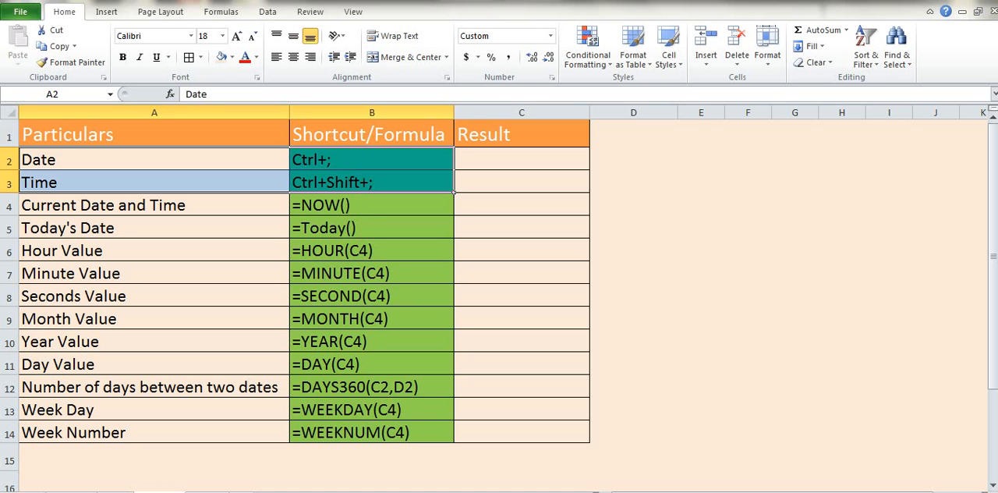
key(Right)
key(Right)
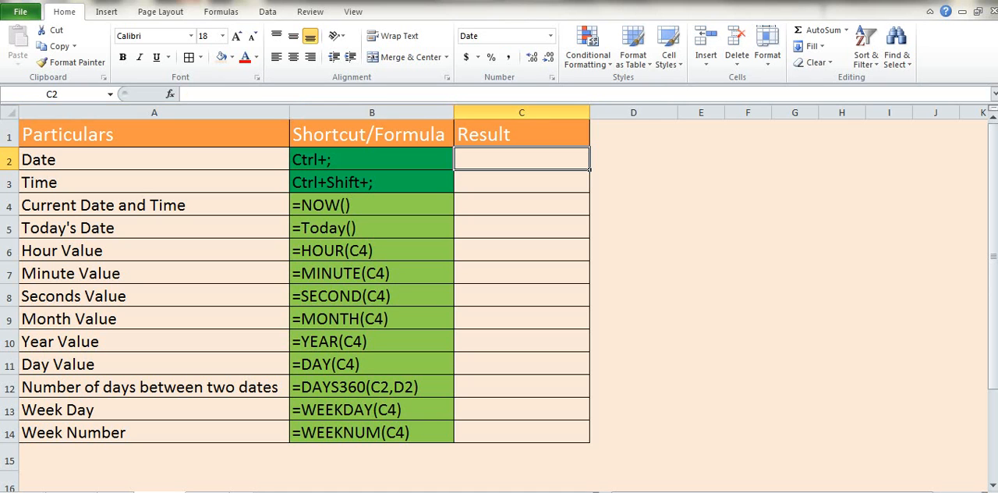
key(ctrl+semicolon)
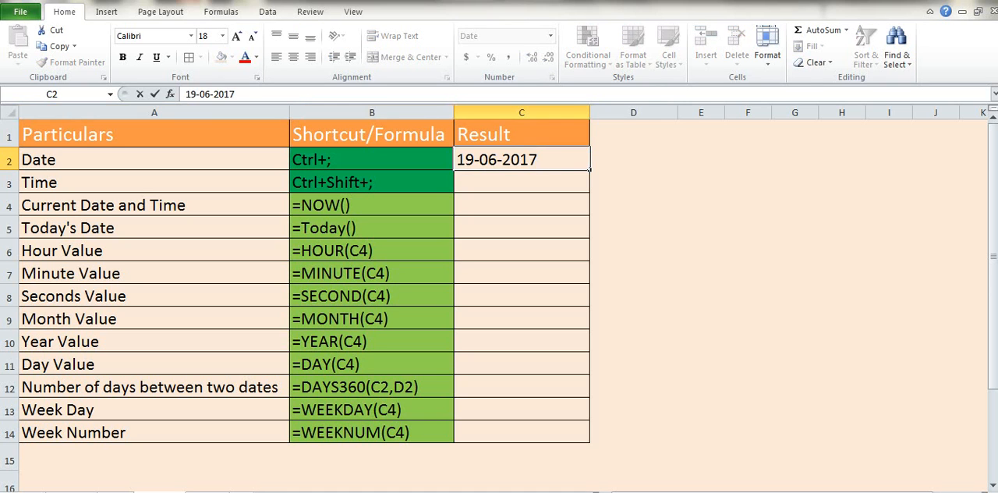
key(Return)
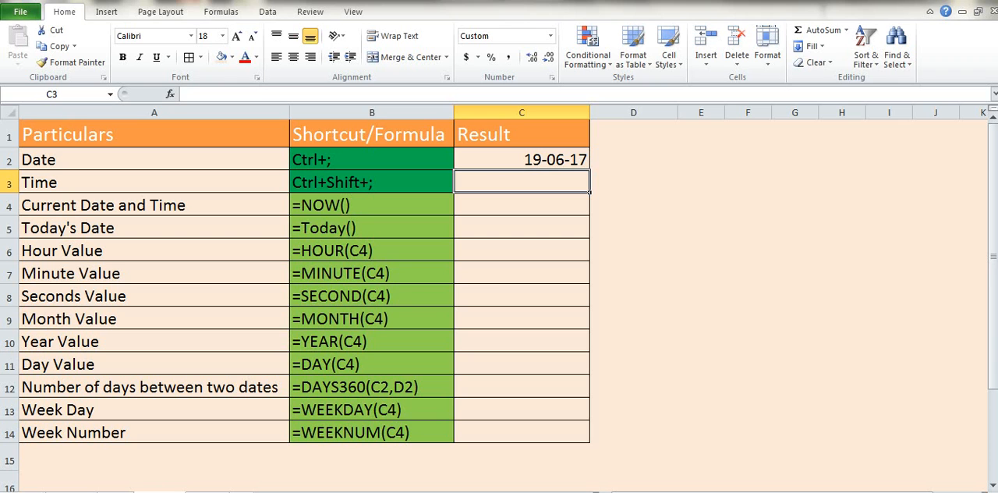
key(ctrl+shift+semicolon)
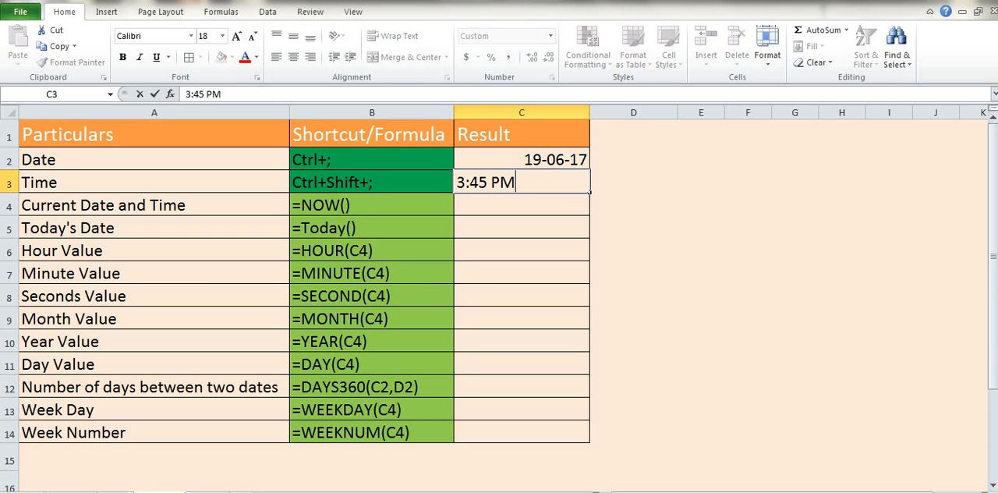
key(Return)
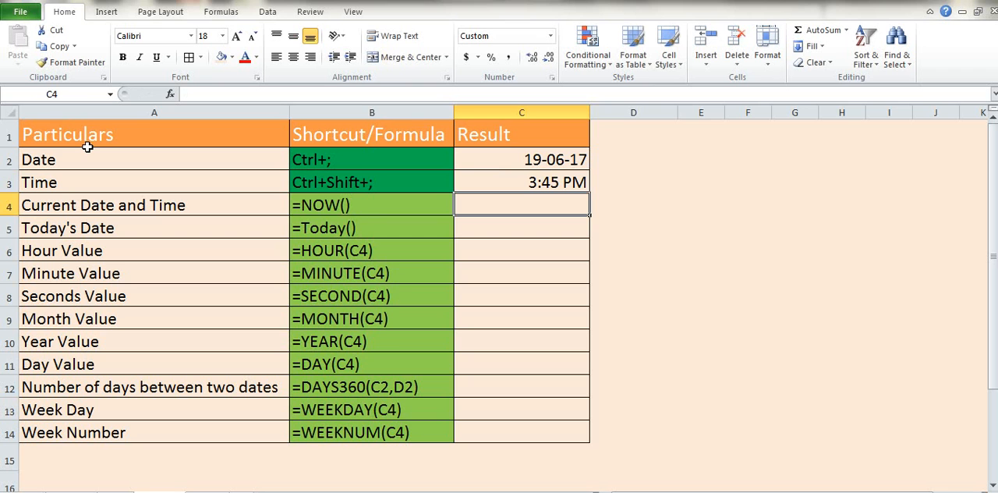
Step: Review the available Date & Time functions and highlight the function rows A4:B14 of the table
click(226, 12)
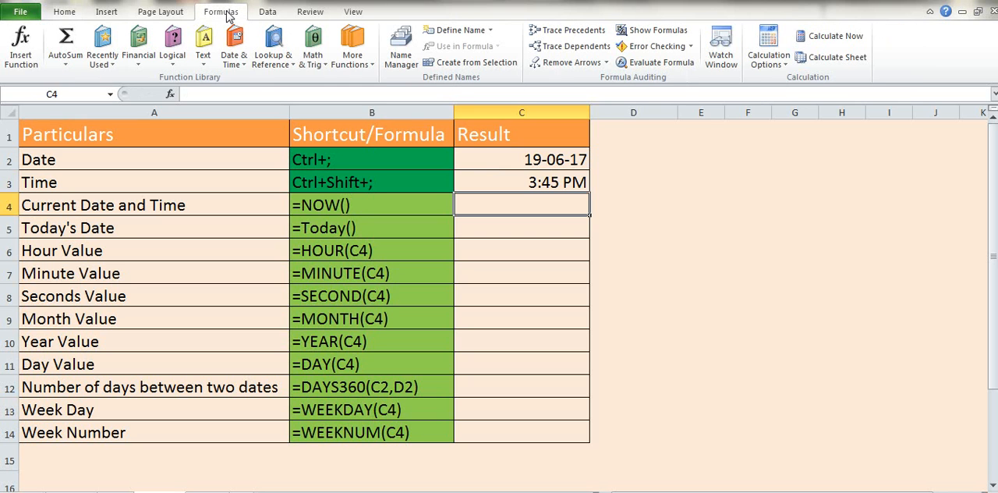
click(236, 53)
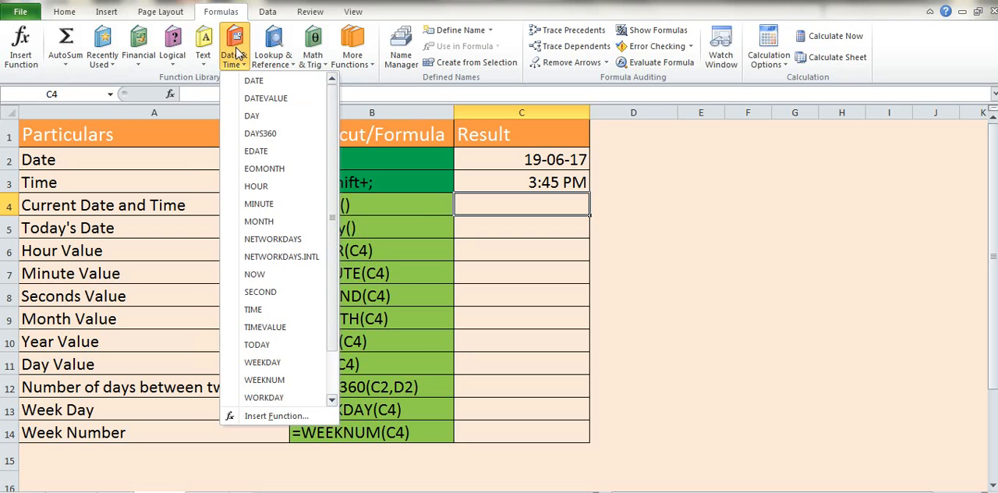
click(415, 215)
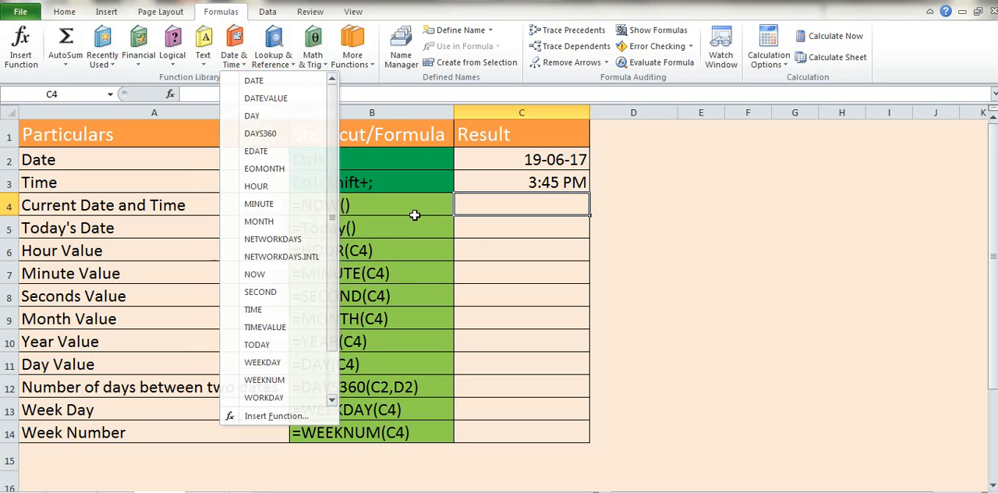
click(414, 215)
key(ctrl+shift+Down)
key(shift+Left)
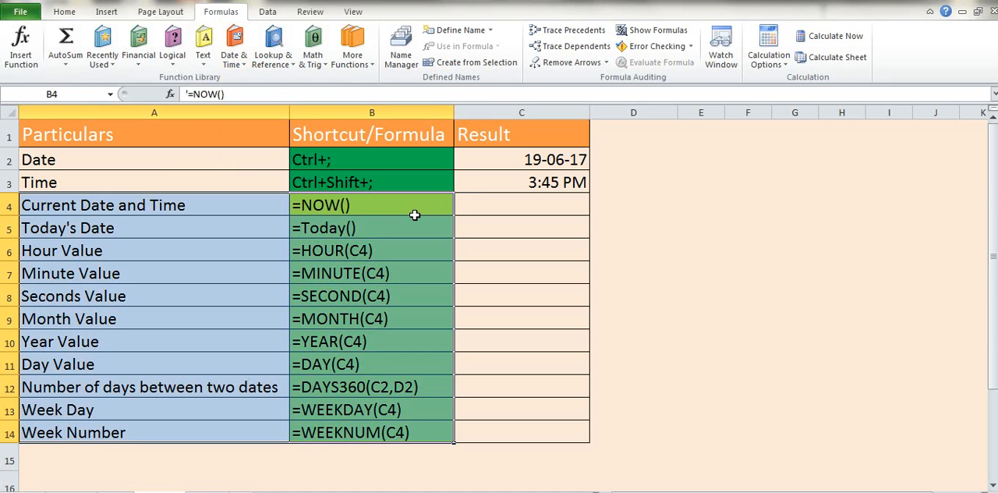
Step: Enter the formula =NOW() in C4 for the current date and time
key(Right)
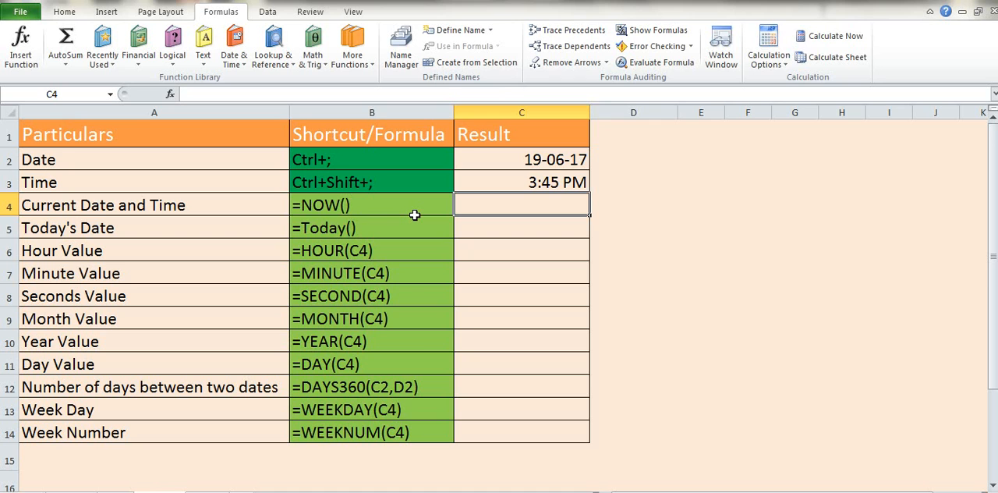
text(=Now)
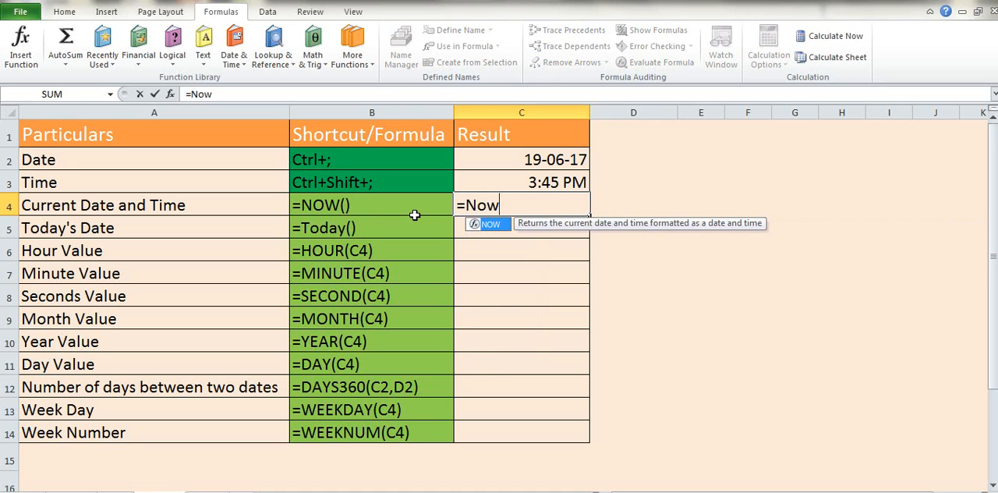
key(Tab)
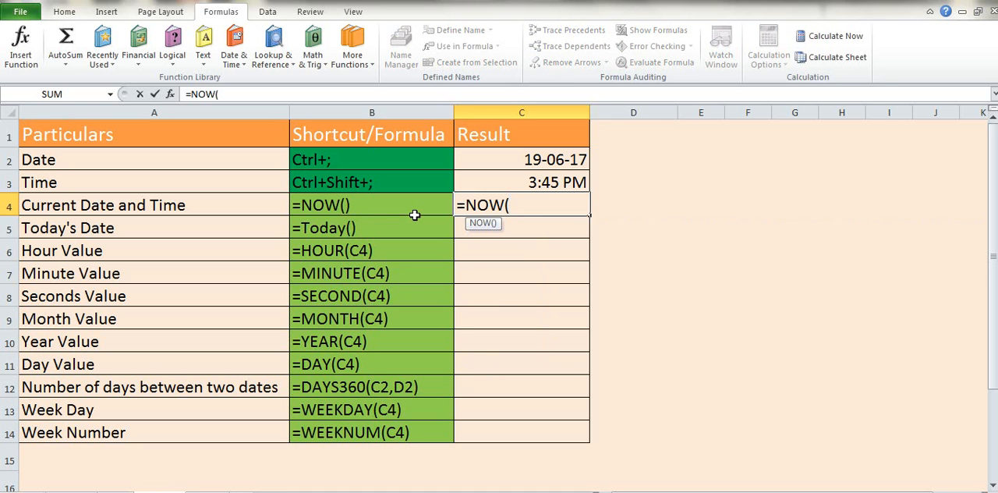
text())
key(Return)
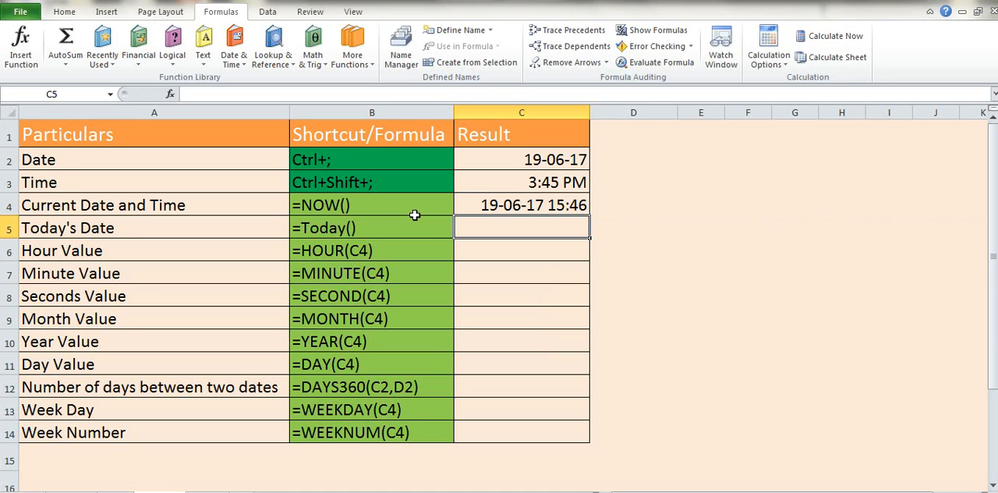
Step: Enter the formula =TODAY() in C5 for today's date
text(=To)
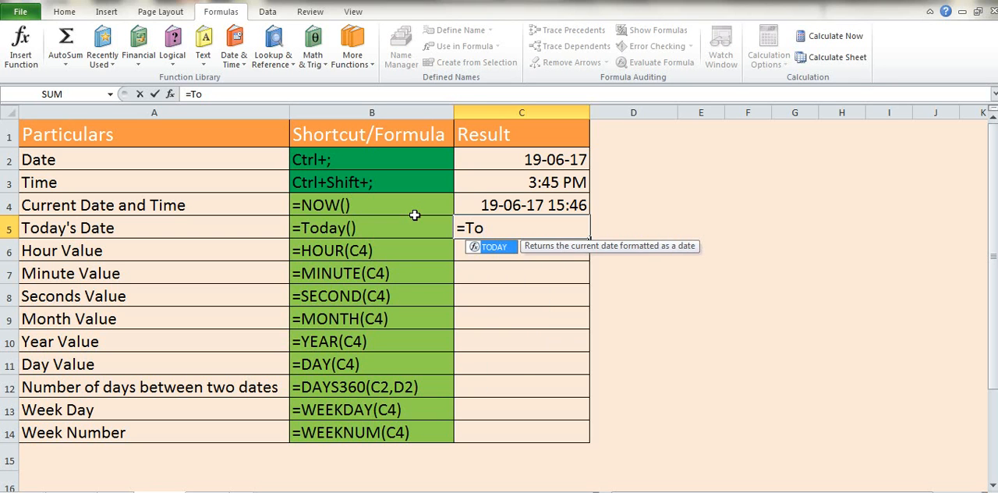
key(Tab)
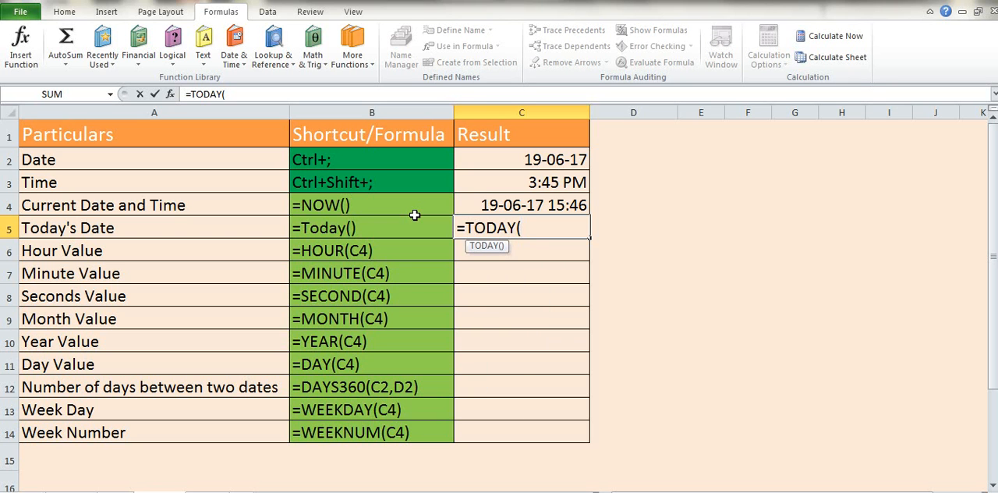
text())
key(Return)
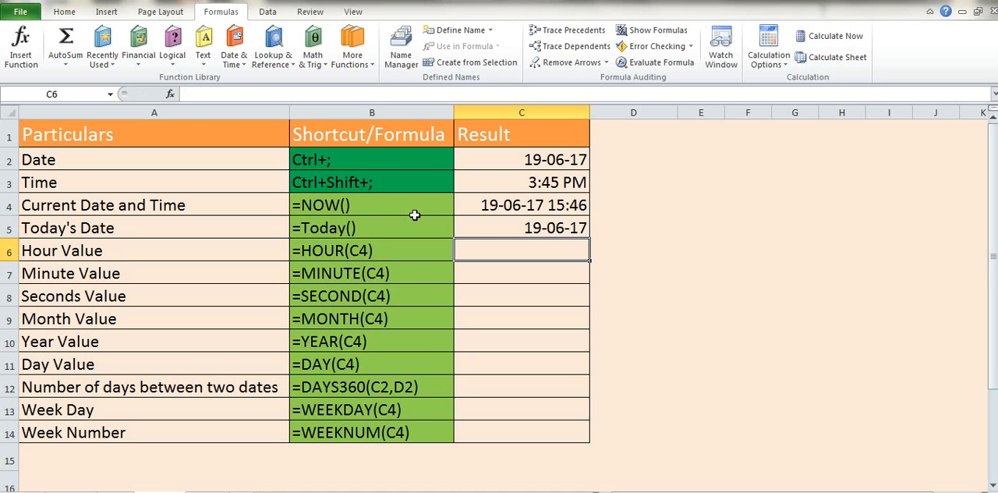
Step: Fill the NOW and TODAY result cells C4:C5 with yellow
key(Up)
key(Up)
key(shift+Down)
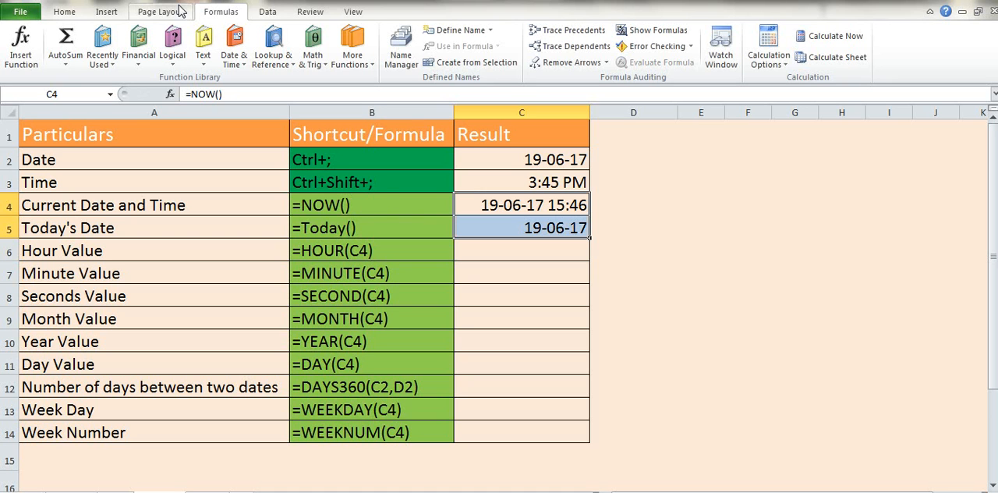
click(62, 12)
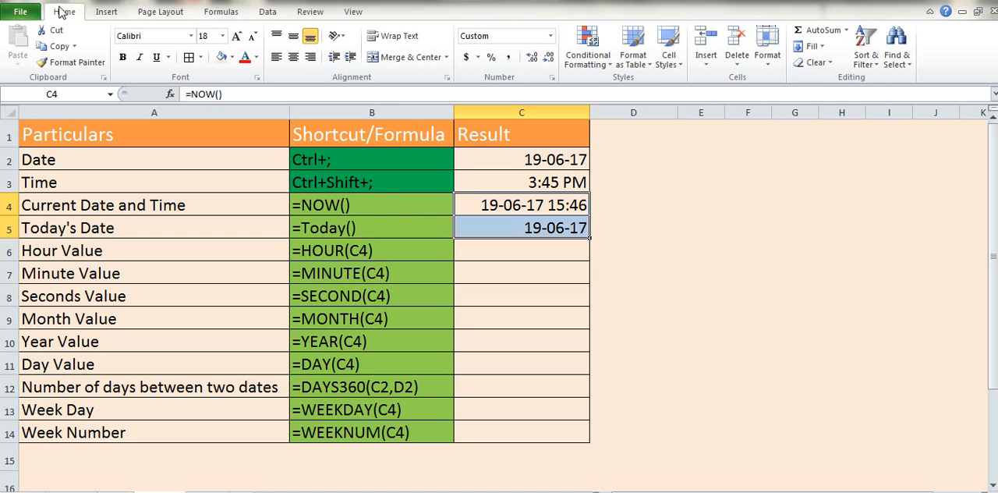
click(232, 58)
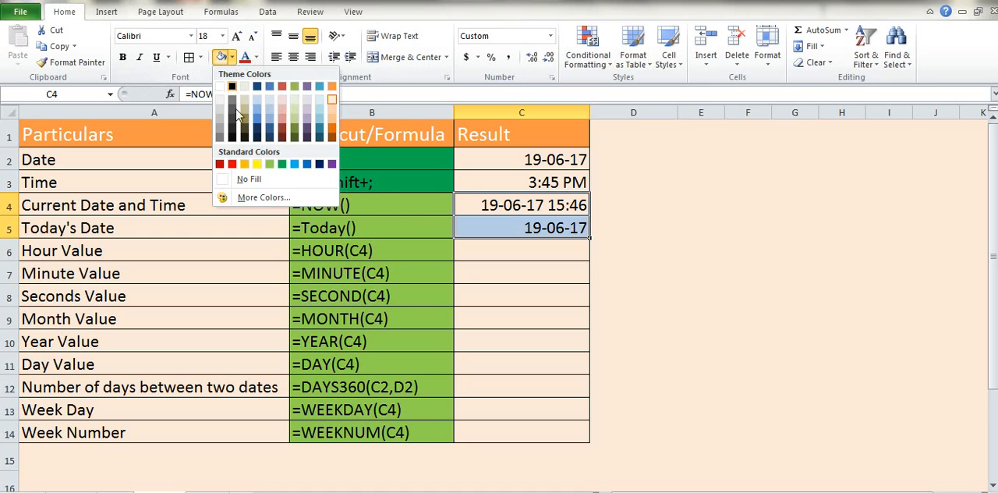
click(256, 164)
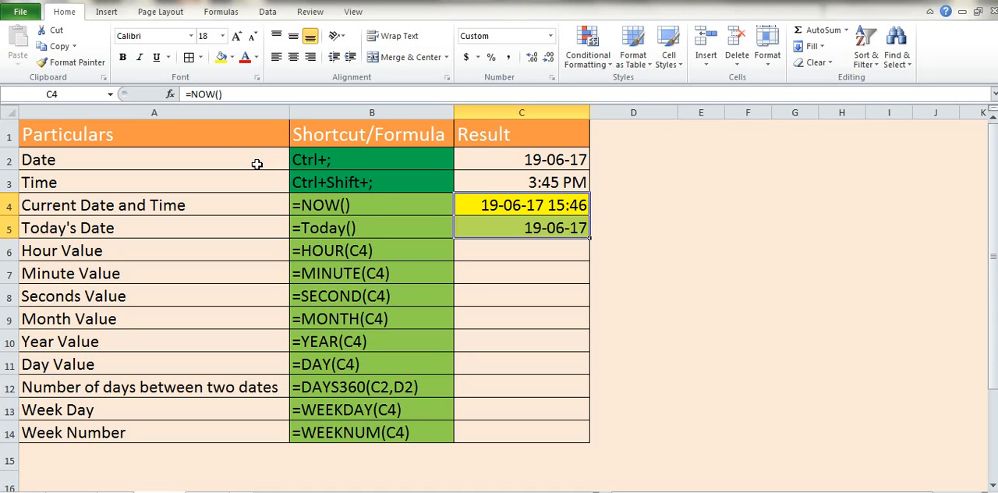
key(Down)
key(Down)
key(Up)
key(Up)
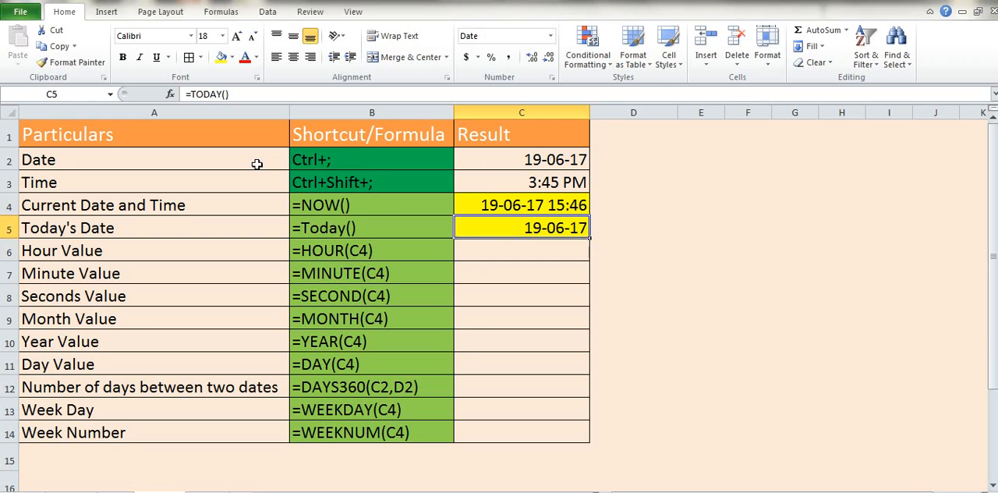
Step: Enter an HOUR formula in C6 that extracts the hour from the date and time in C4
key(Down)
key(Down)
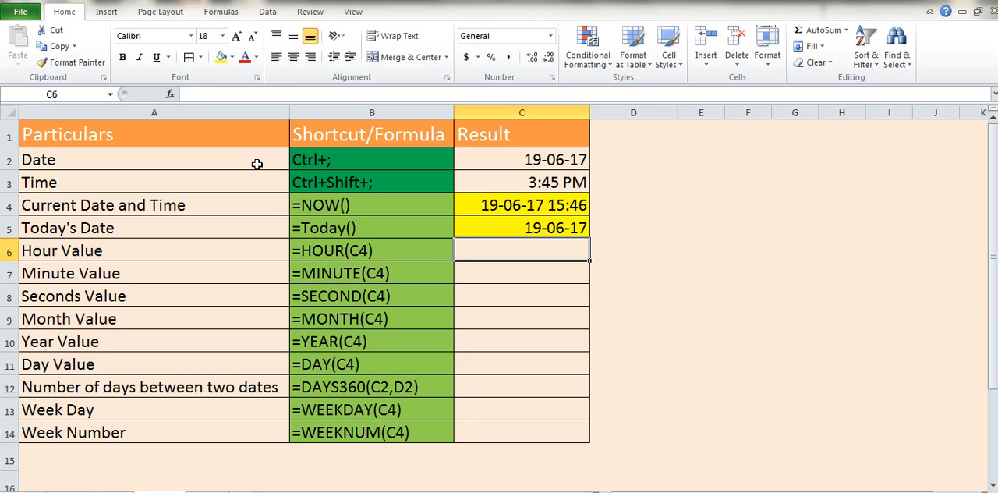
text(=Hou)
key(Tab)
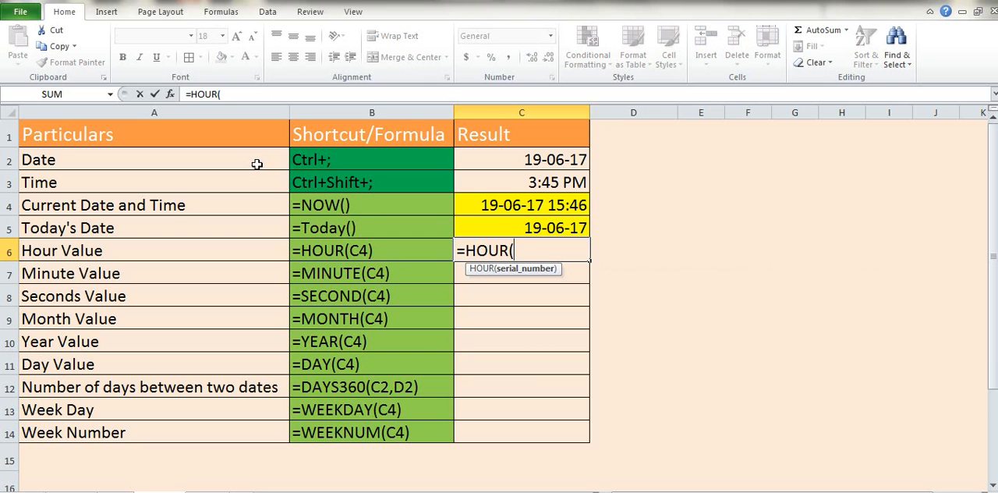
key(Up)
key(Up)
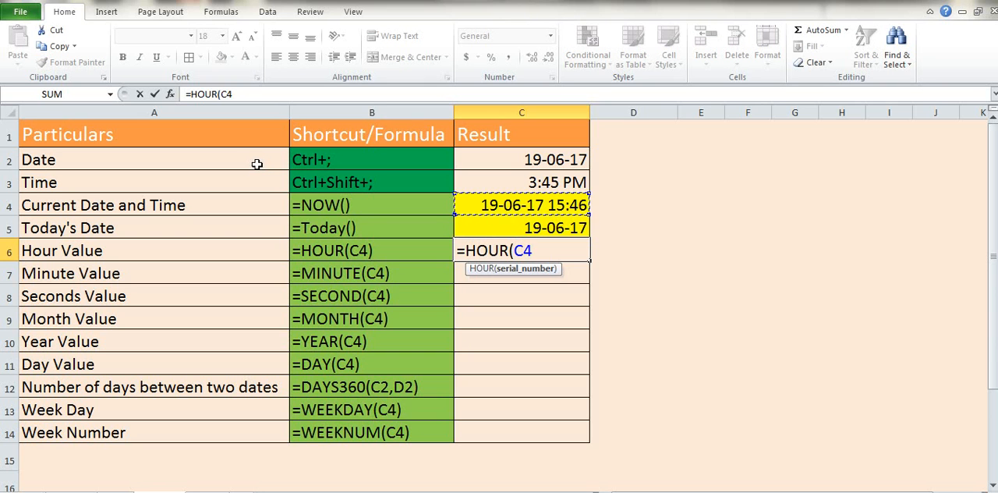
key(Return)
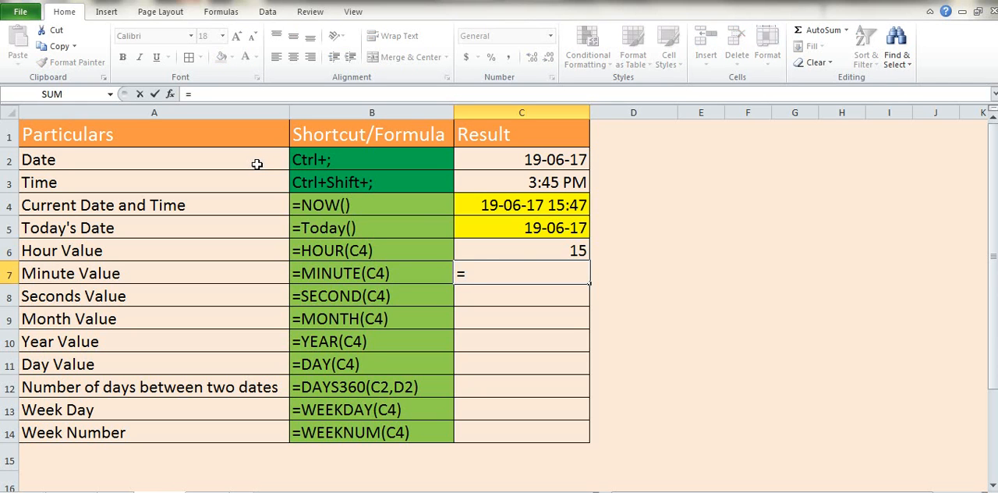
Step: Enter a MINUTE formula in C7 that extracts the minutes from the date and time in C4
text(Minute)
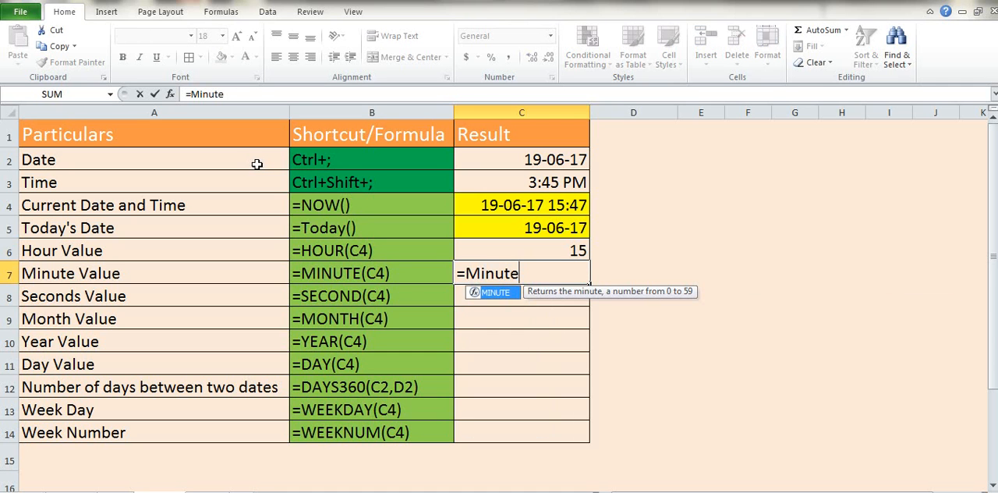
key(Tab)
key(Up)
key(Up)
key(Up)
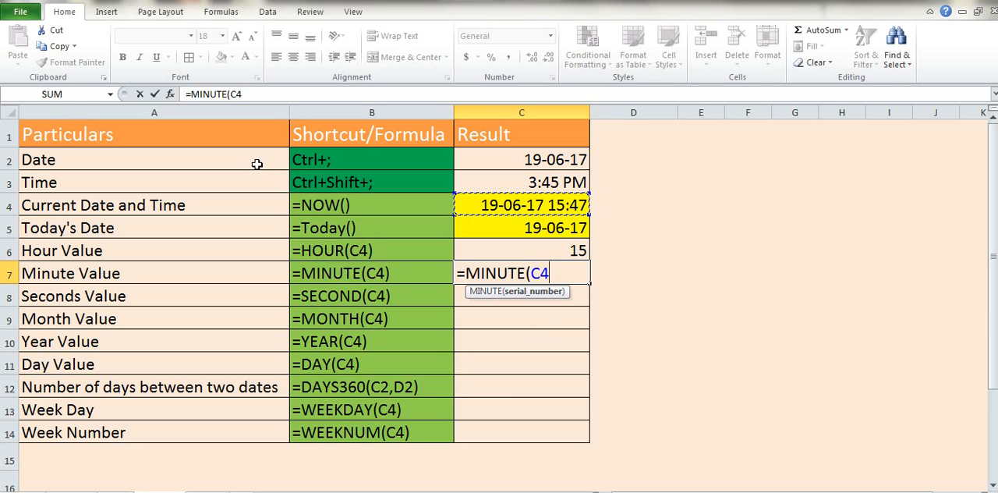
key(Return)
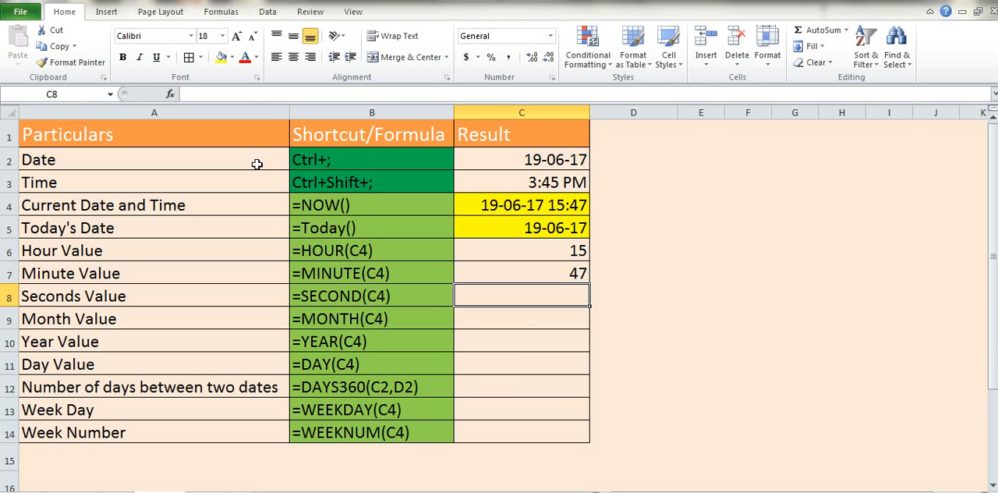
Step: Replace the NOW and TODAY formulas in C4:C5 with their static values using Paste Special Values
key(Up)
key(Up)
key(Up)
key(Up)
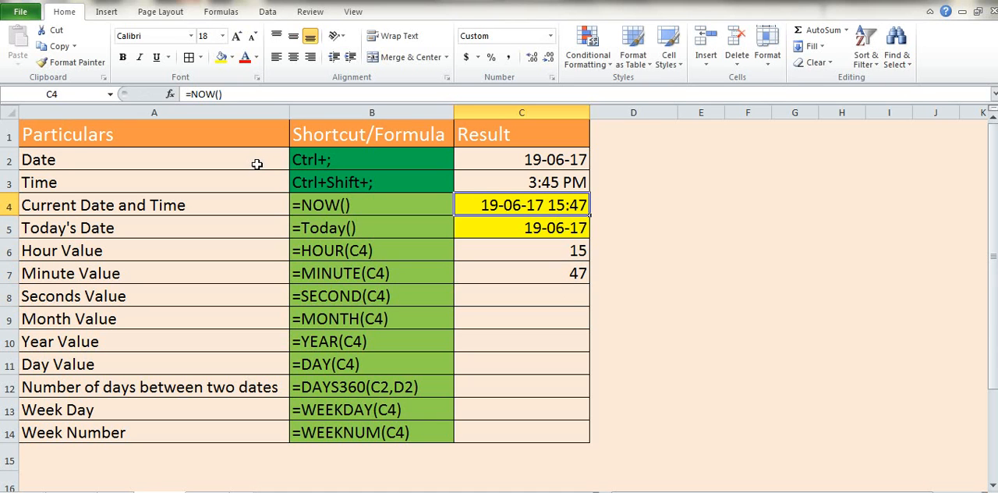
key(shift+Down)
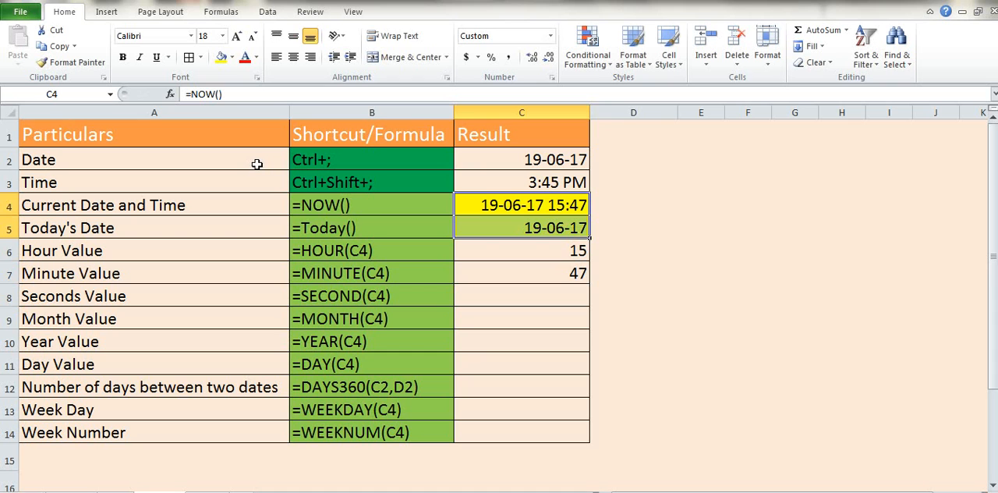
key(ctrl+c)
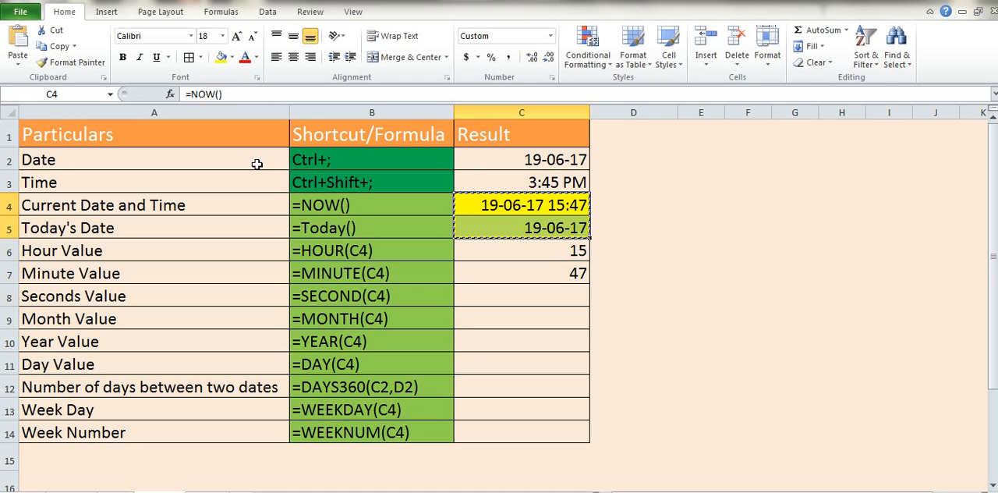
key(alt+e)
key(s)
key(v)
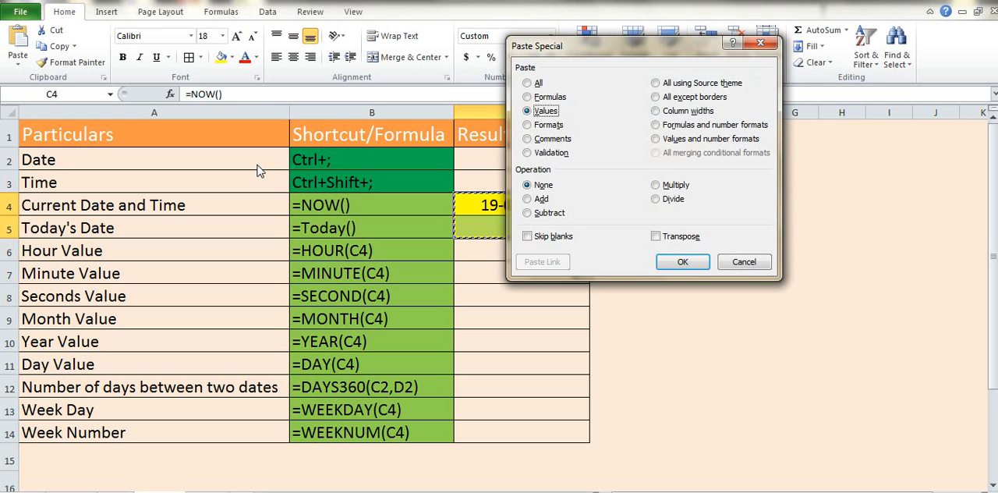
key(Return)
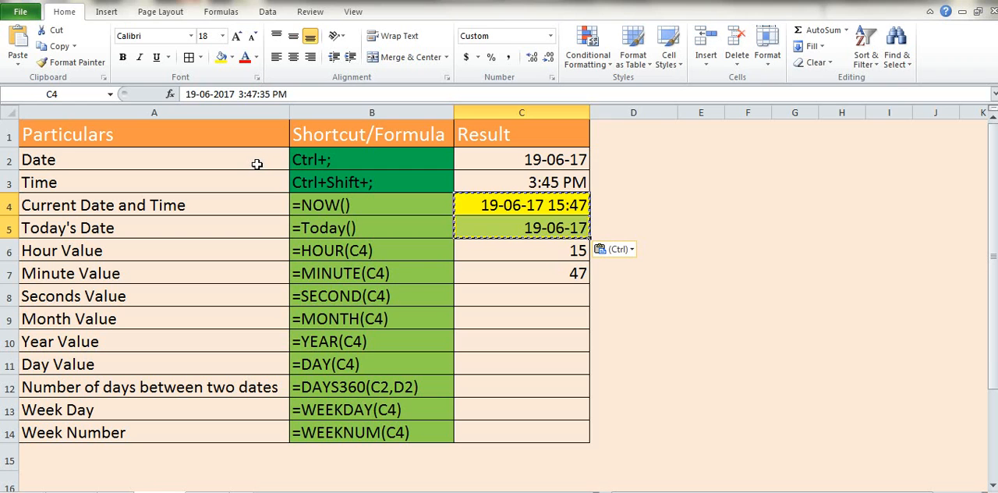
Step: Enter a SECOND formula in C8 that extracts the seconds from the date and time in C4
key(Down)
key(Down)
key(Down)
key(Down)
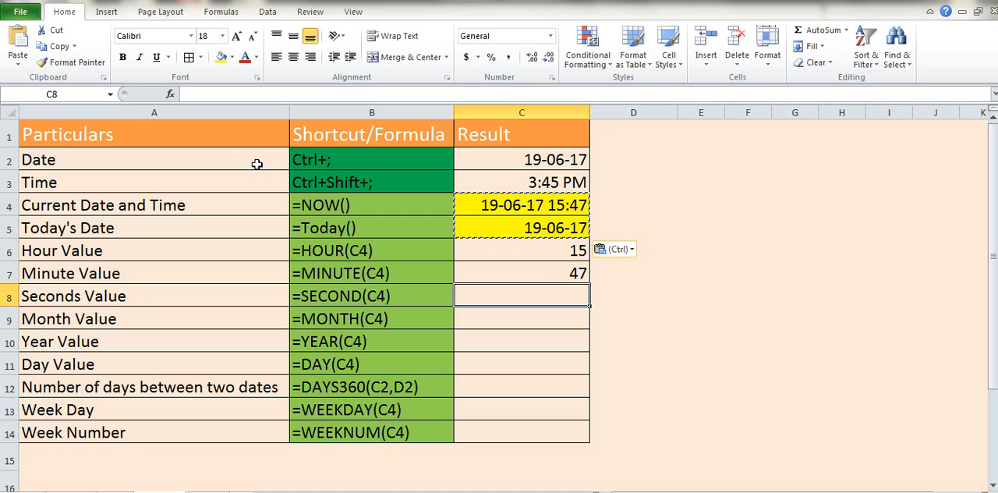
text(=se)
key(Tab)
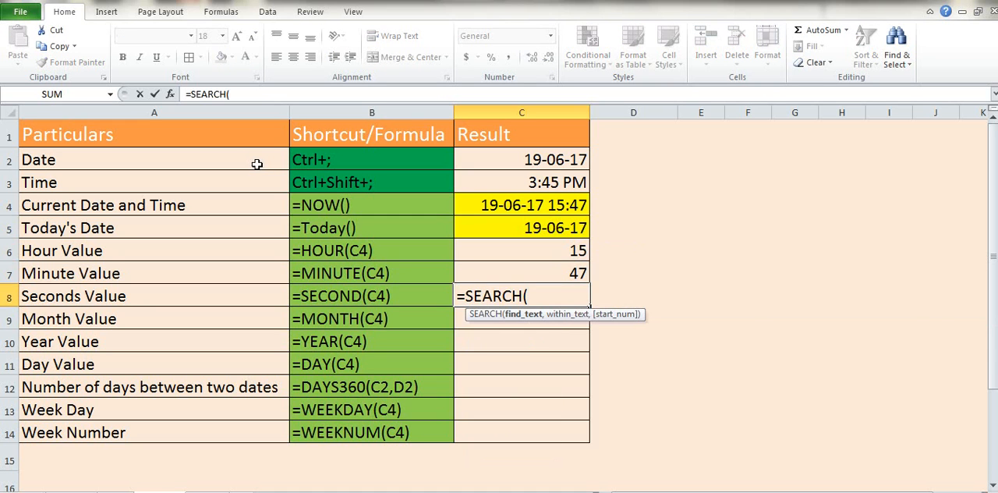
key(BackSpace)
key(BackSpace)
key(BackSpace)
key(BackSpace)
text(c)
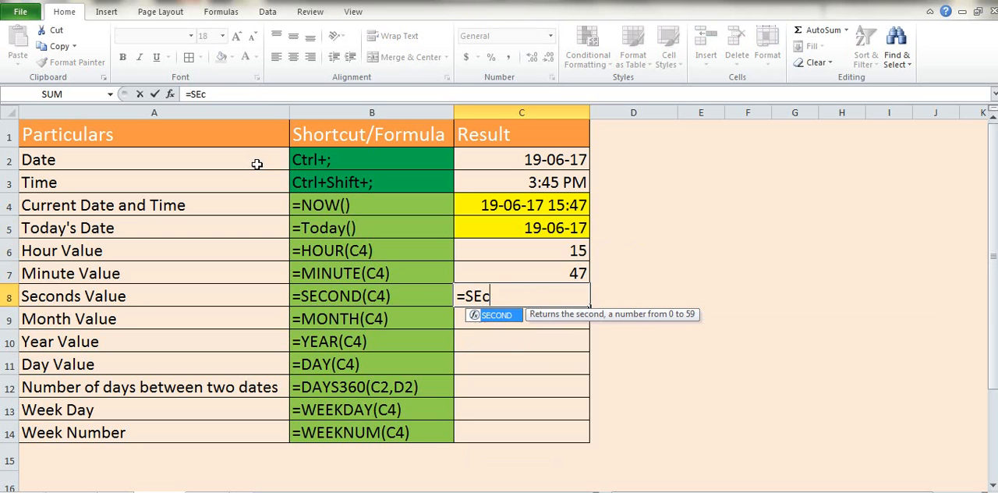
key(Tab)
key(Up)
key(Up)
key(Up)
key(Up)
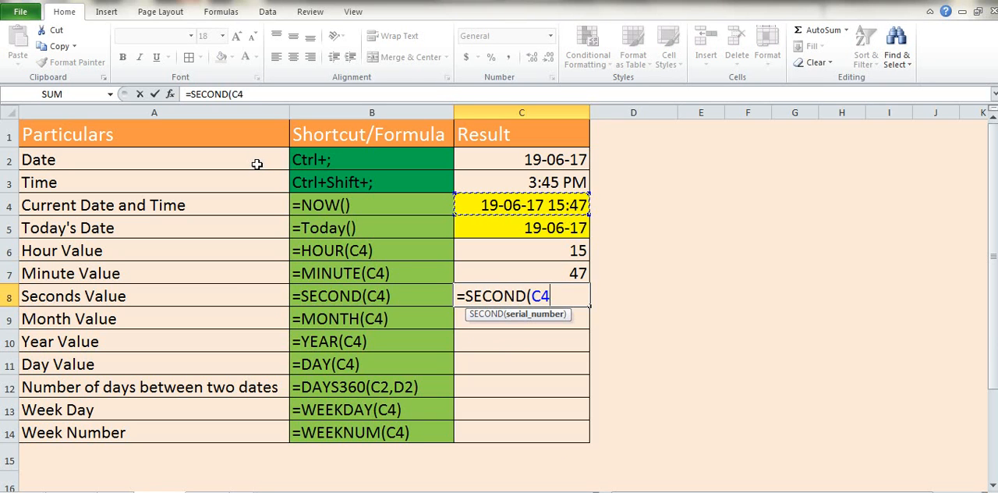
key(Return)
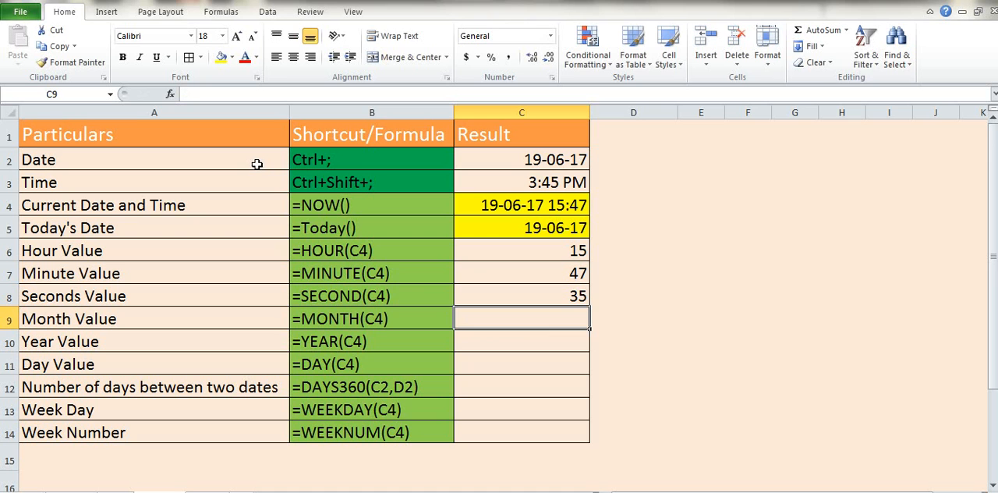
Step: Enter a MONTH formula in C9 that extracts the month number from the current date
text(=mon)
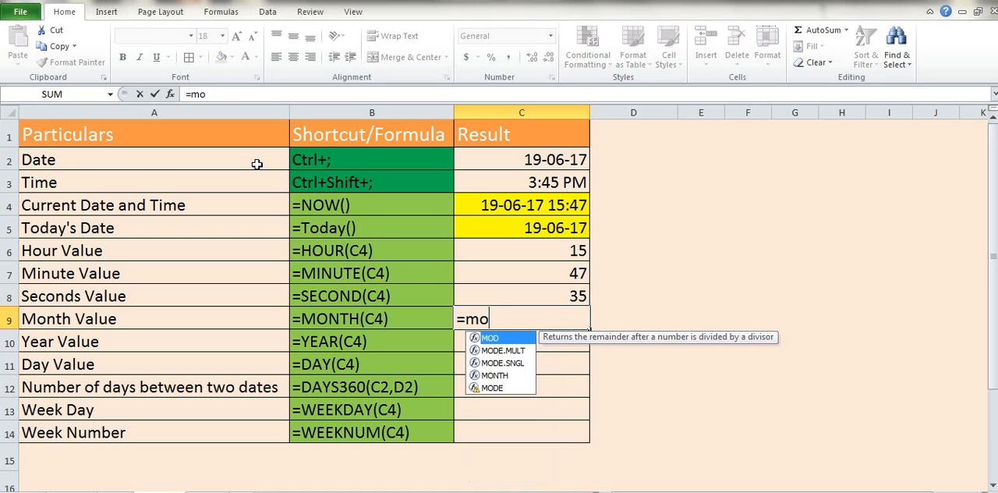
key(Tab)
key(Up)
key(Up)
key(Up)
key(Up)
key(Up)
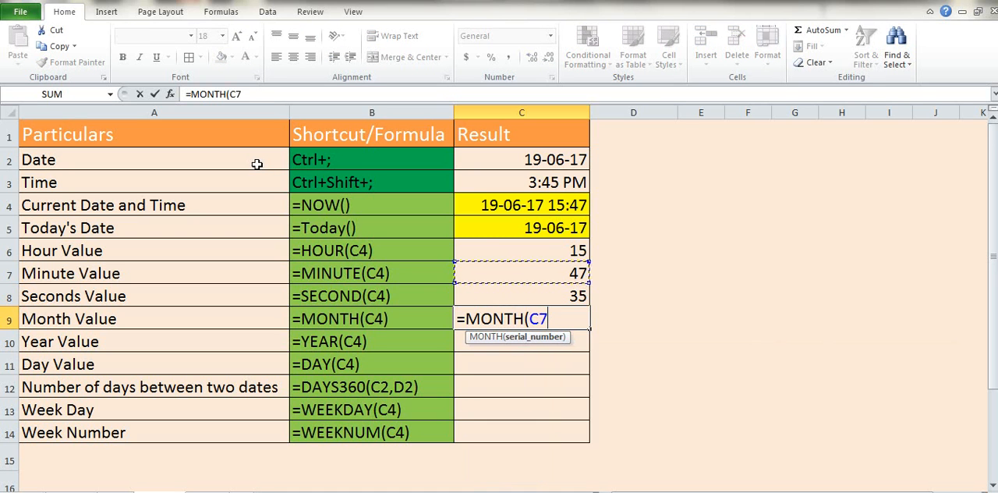
key(Return)
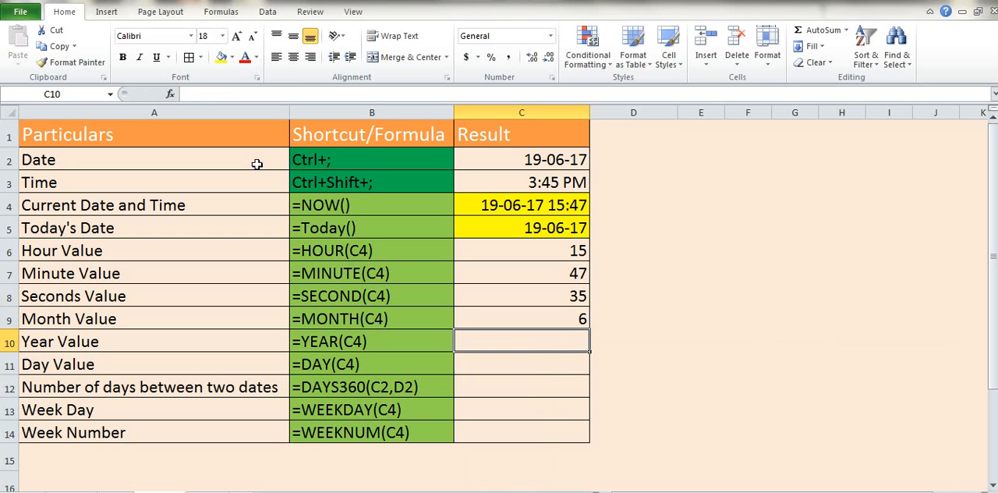
Step: Enter a YEAR formula in C10 that extracts the year from today's date in C5
text(=)
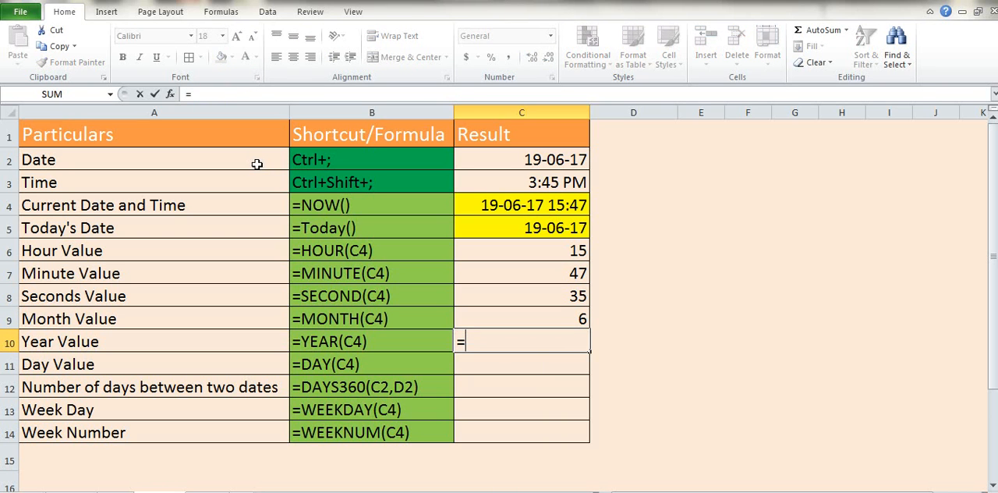
text(year)
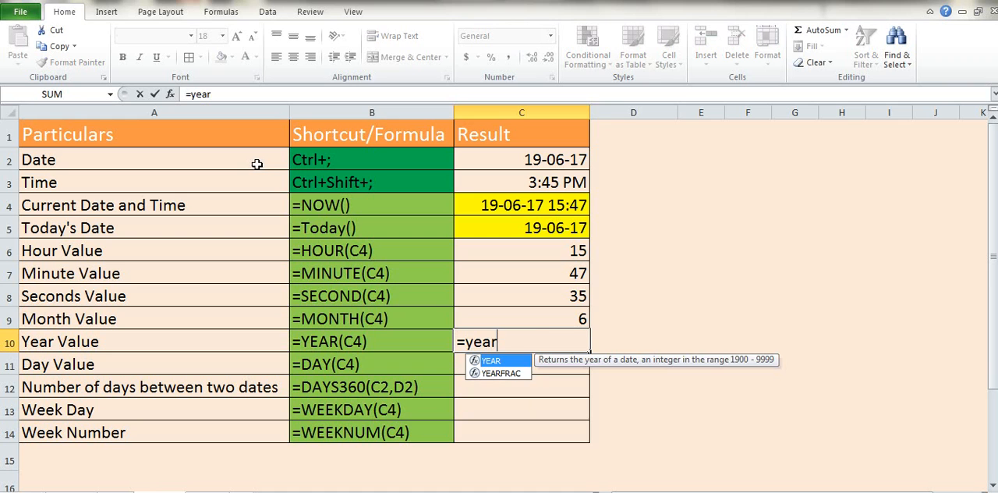
key(Tab)
key(Up)
key(Up)
key(Up)
key(Up)
key(Up)
key(Up)
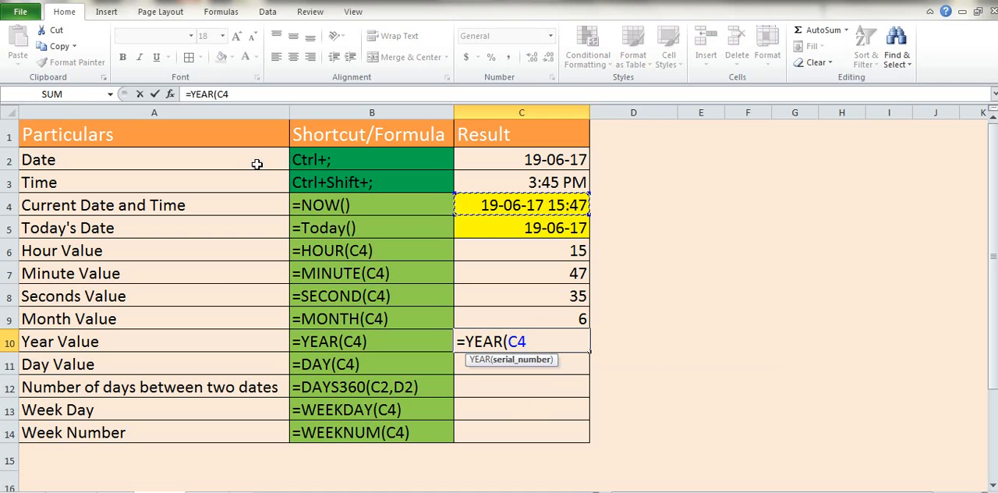
key(Down)
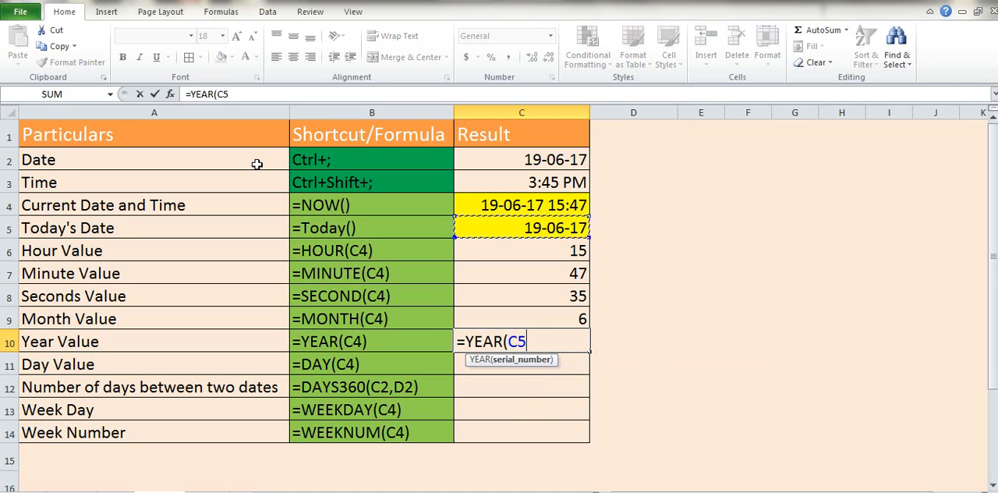
key(Return)
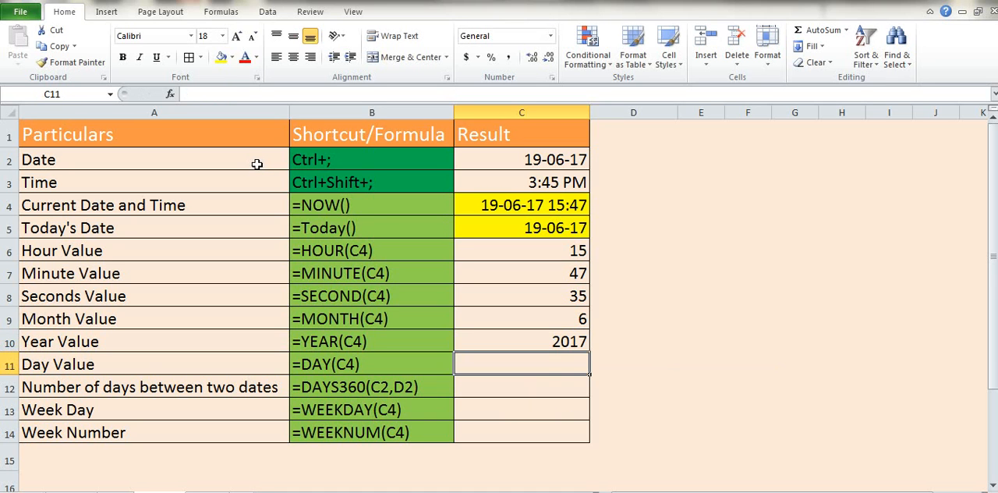
Step: Enter a DAY formula in C11 that extracts the day from the date and time in C4
text(=)
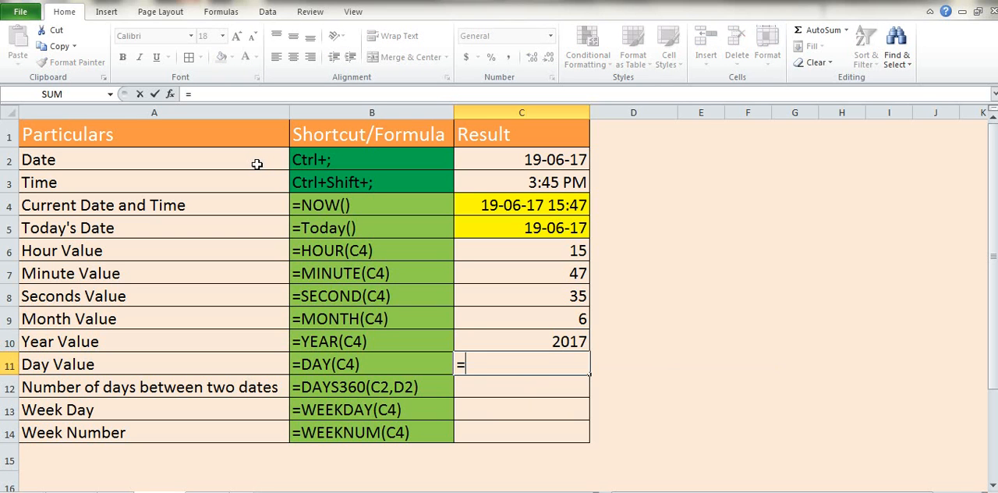
text(day)
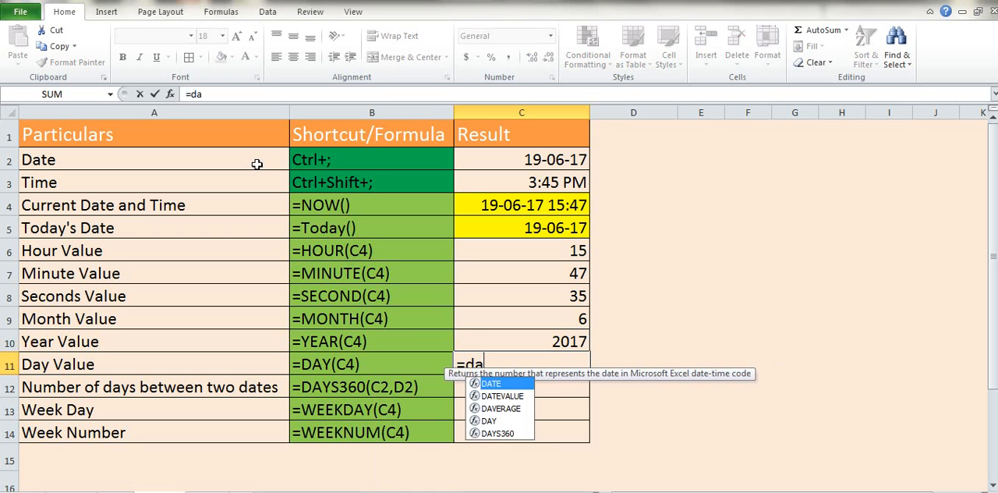
key(Tab)
key(Up)
key(Up)
key(Up)
key(Up)
key(Up)
key(Up)
key(Up)
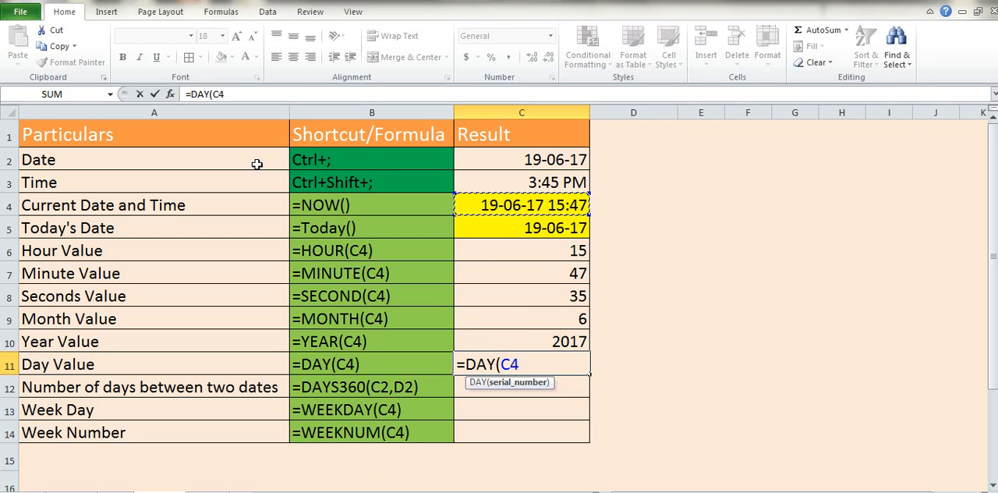
key(Return)
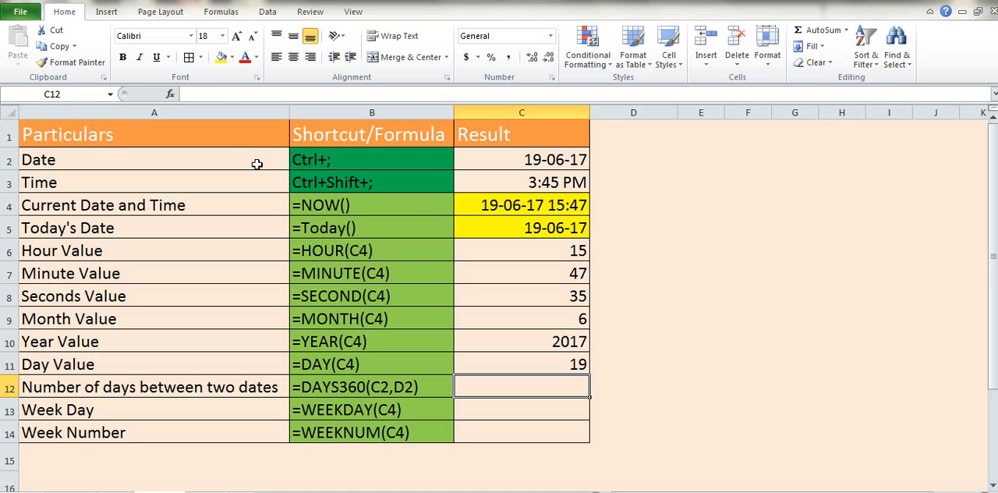
Step: Enter the date 30-06-2017 in D2, beside the Date result, as the end date for the day count
key(ctrl+Up)
key(ctrl+Up)
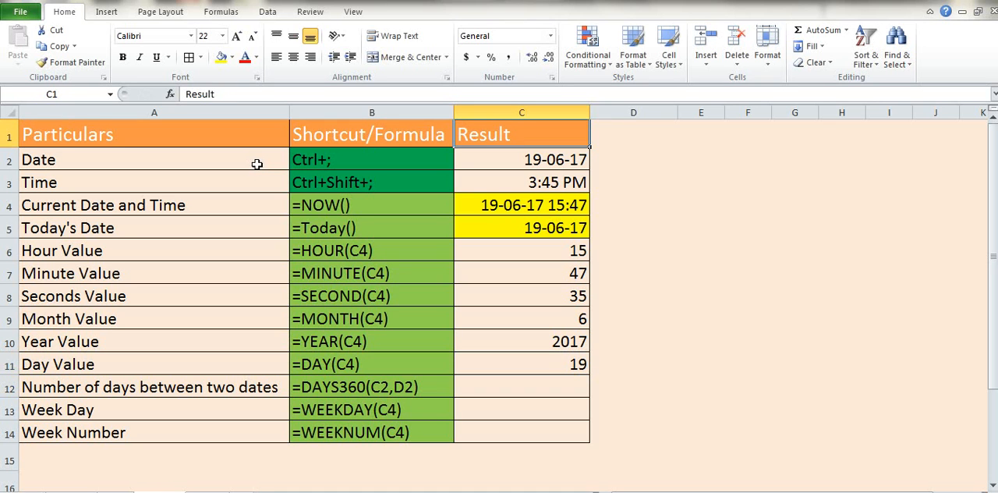
key(Down)
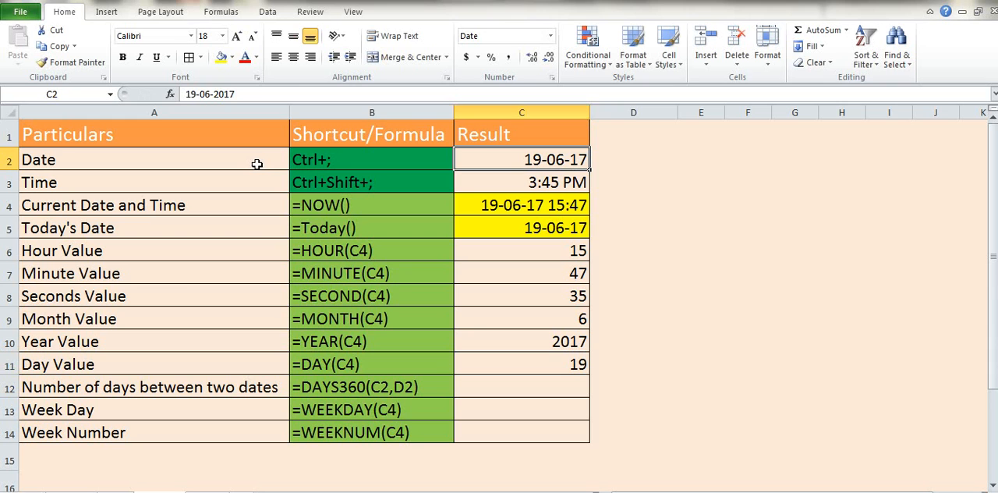
key(Right)
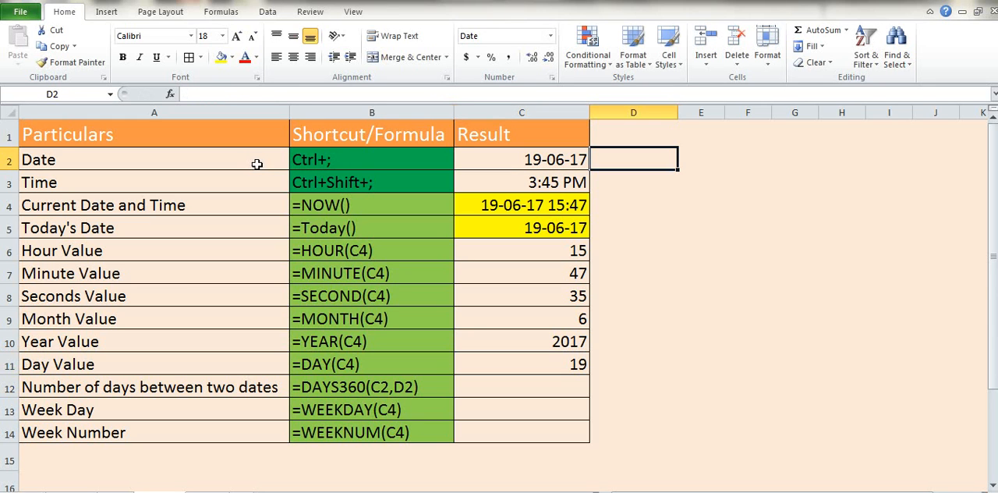
text(30)
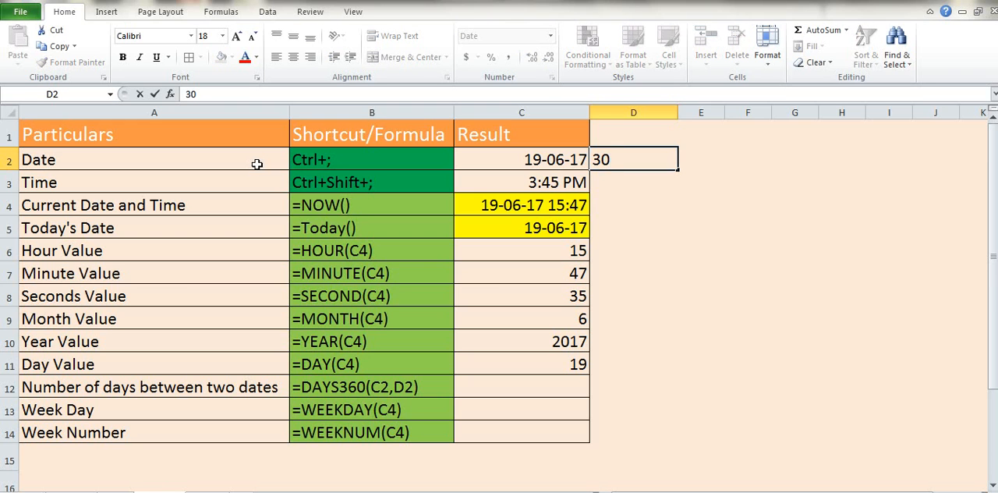
text(-06-2017)
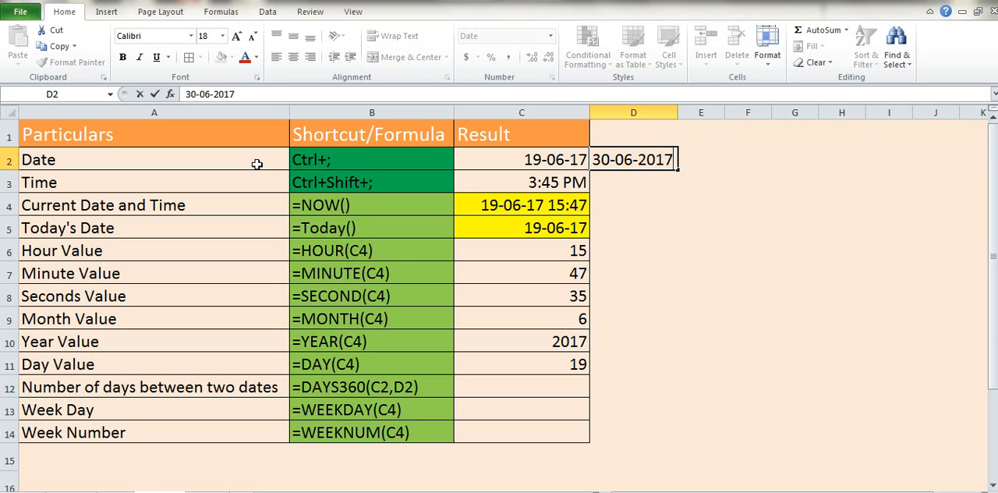
key(Return)
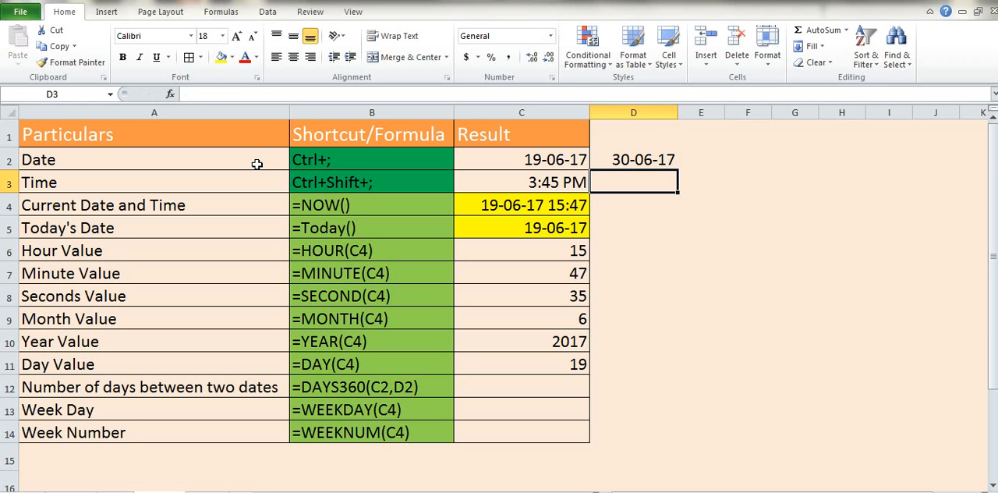
Step: Enter a DAYS360 formula in C12 that counts the days from the date in C2 to the date in D2
key(Down)
key(Down)
key(Down)
key(Down)
key(Down)
key(Down)
key(Down)
key(Down)
key(Down)
key(Left)
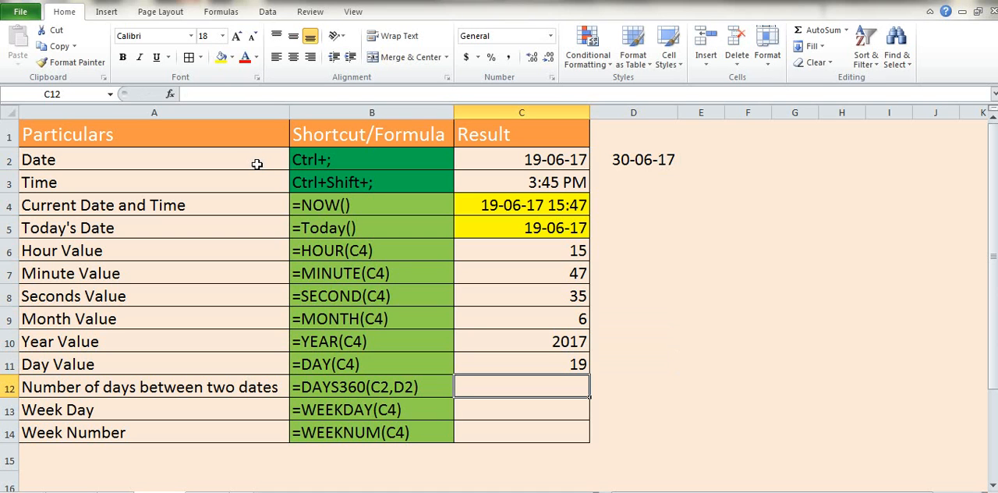
text(=)
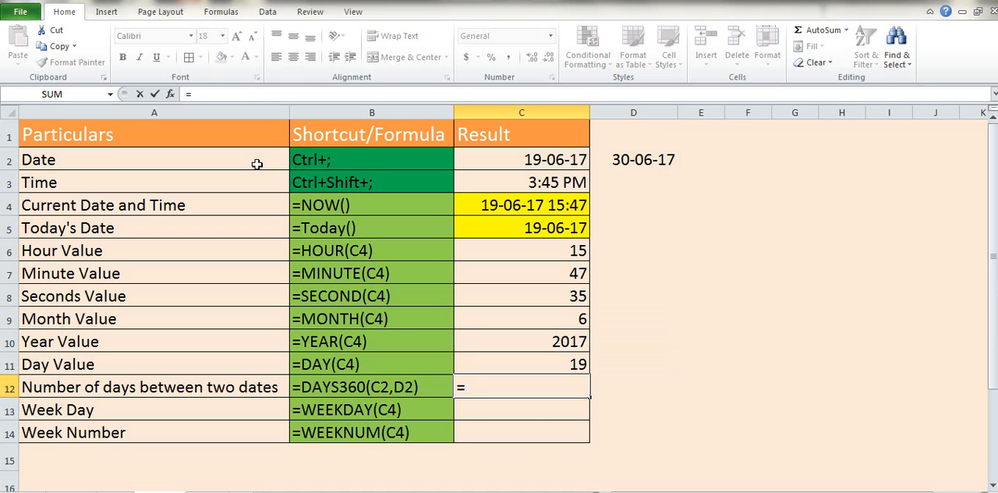
text(days)
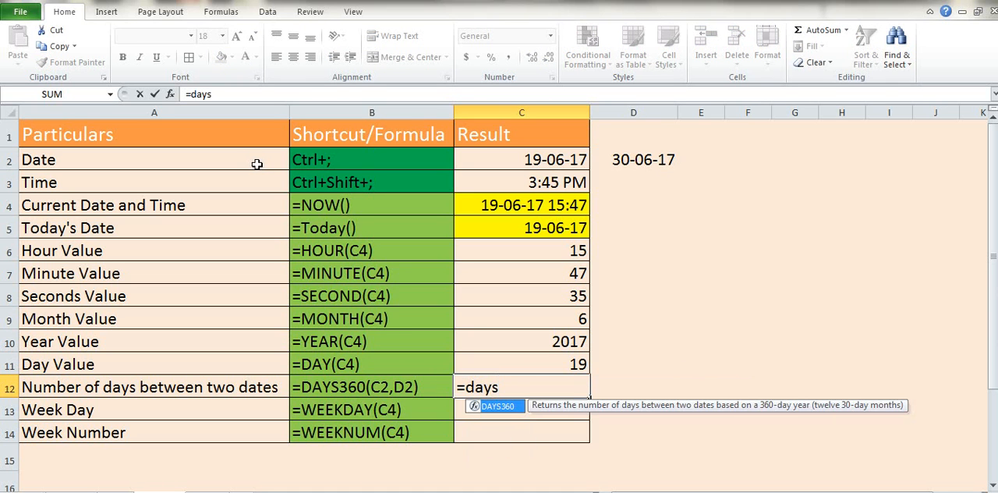
key(Tab)
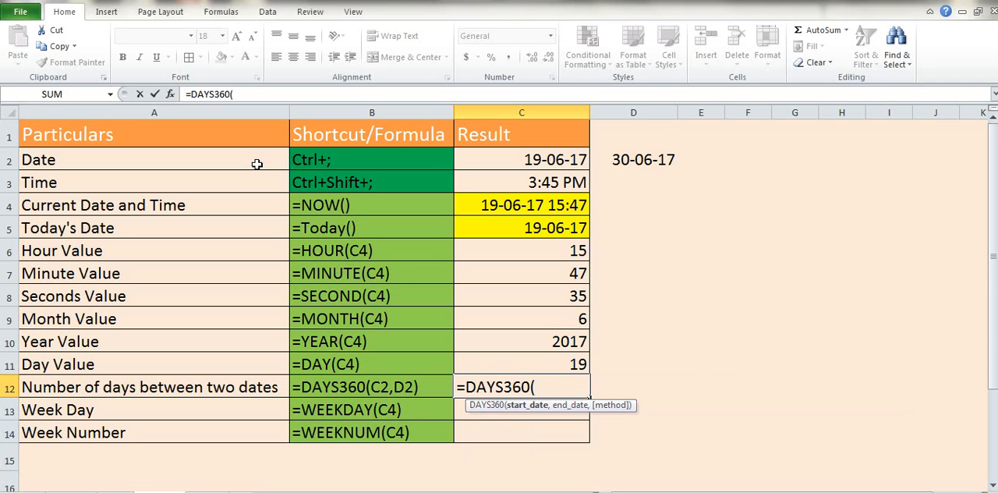
click(544, 159)
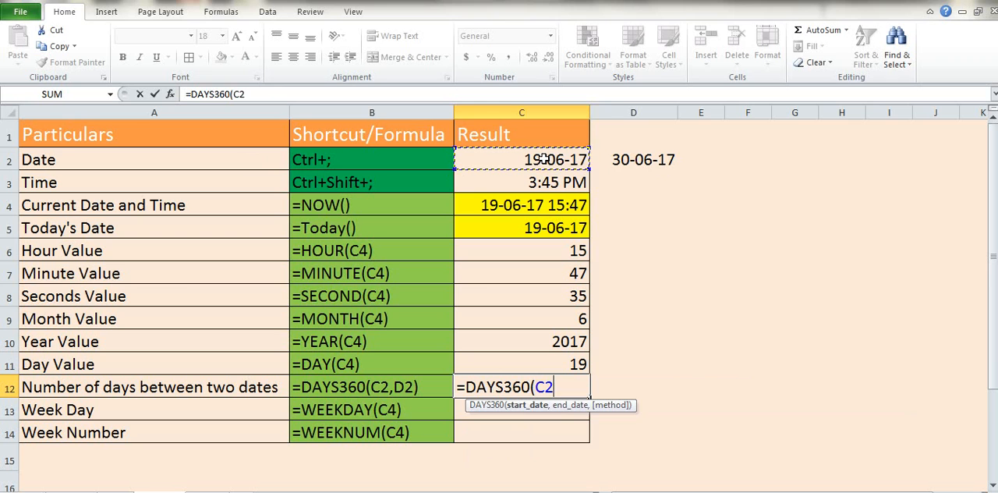
text(,)
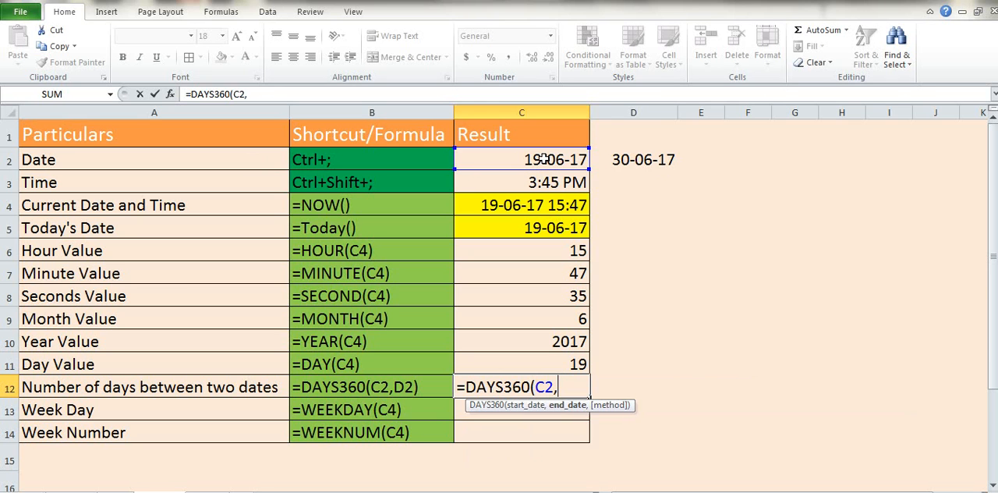
click(651, 158)
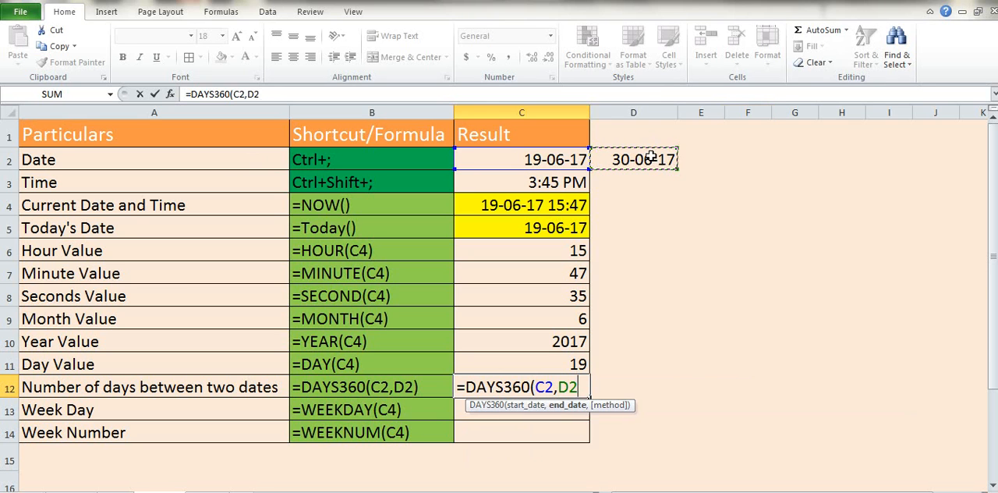
key(Return)
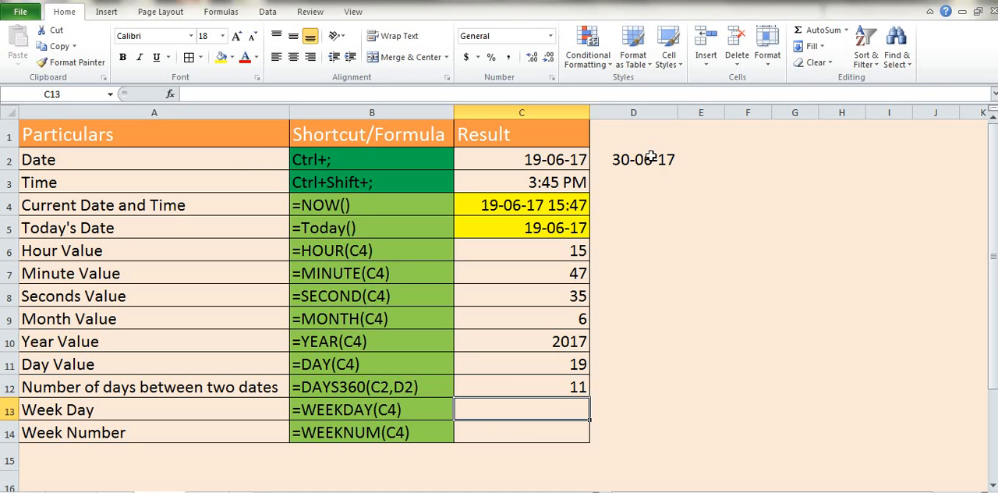
Step: Enter a WEEKDAY formula in C13 that returns the day-of-week number of the current date
text(=)
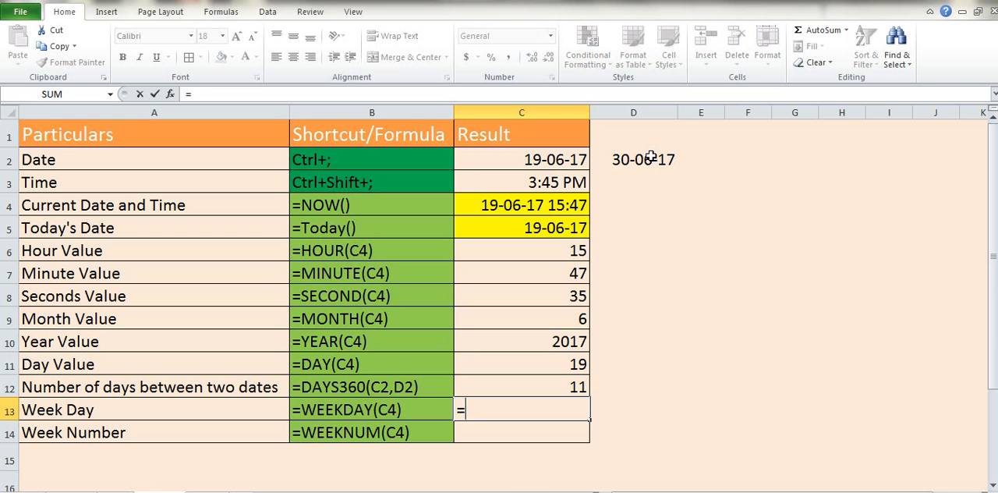
text(week)
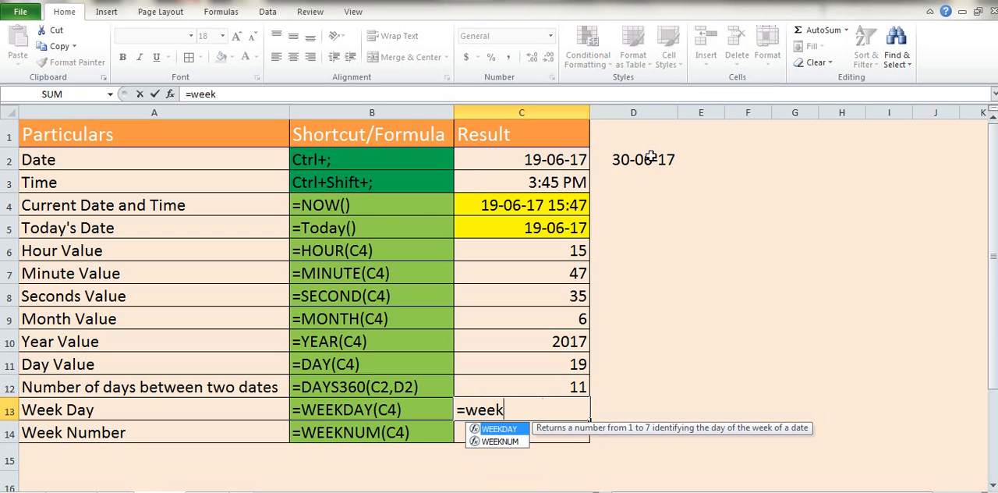
key(Tab)
key(Up)
key(Up)
key(Up)
key(Up)
key(Up)
key(Up)
key(Up)
key(Up)
key(Up)
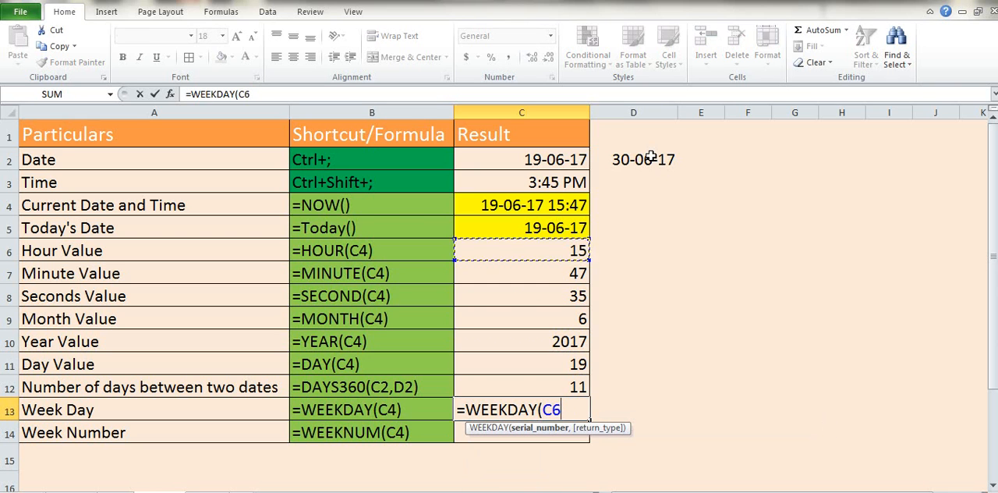
key(Return)
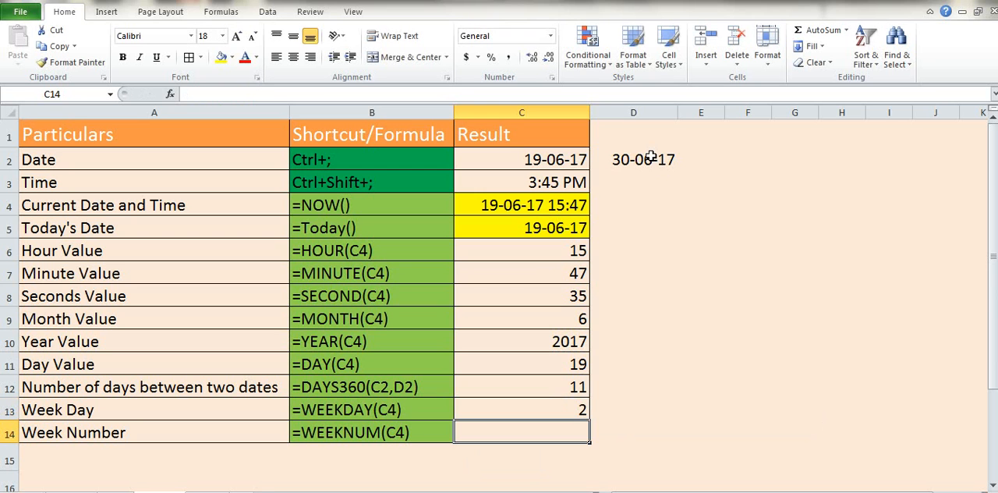
text(=)
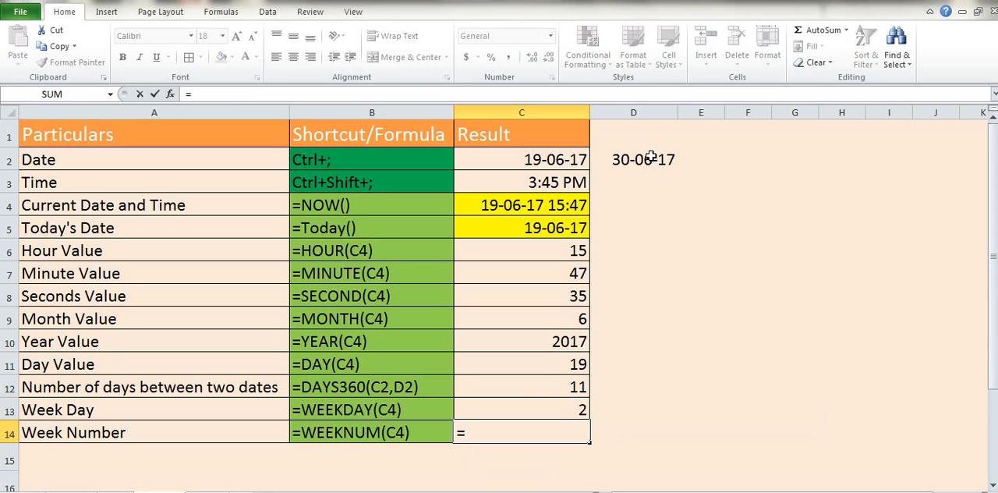
key(Up)
key(Up)
key(Up)
key(Up)
key(Up)
key(Up)
key(BackSpace)
key(BackSpace)
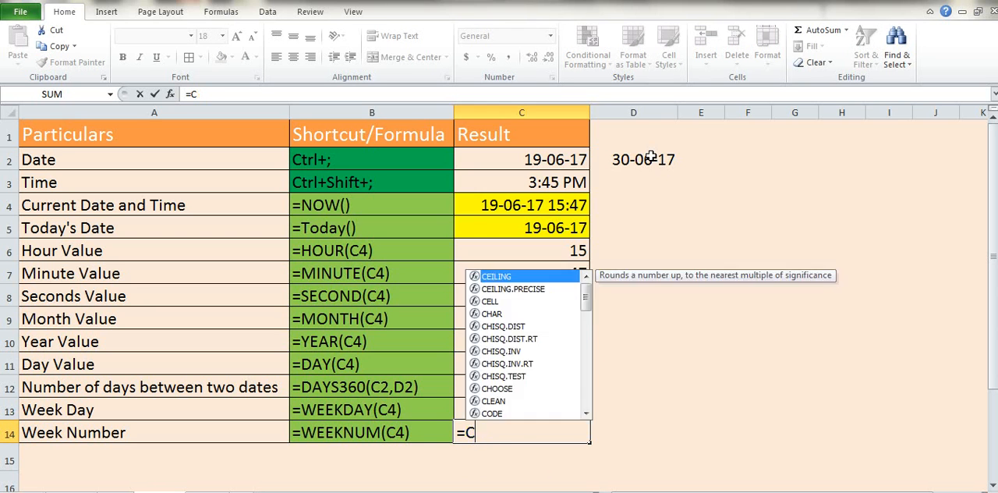
Step: Enter a WEEKNUM formula in C14 that returns the week number of today's date in C5
text(week)
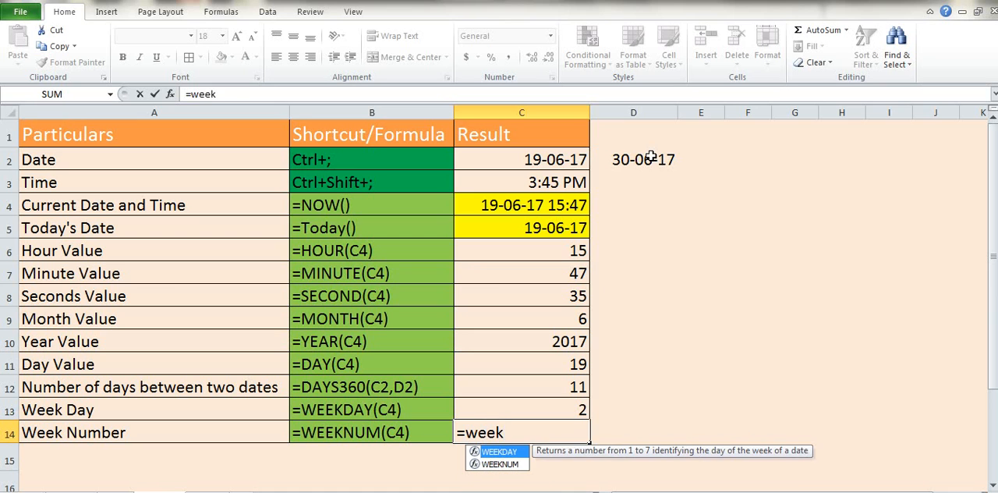
key(Down)
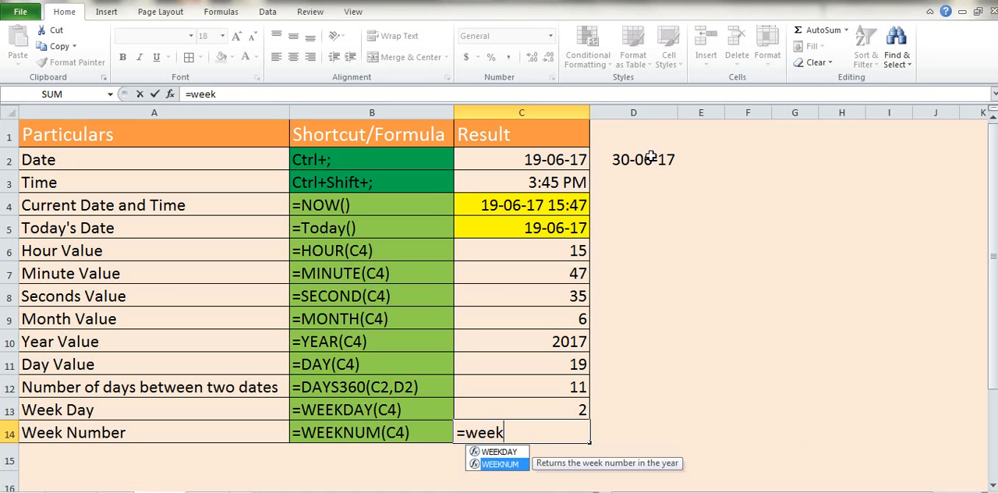
key(Tab)
key(Up)
key(Up)
key(Up)
key(Up)
key(Up)
key(Up)
key(Up)
key(Up)
key(Up)
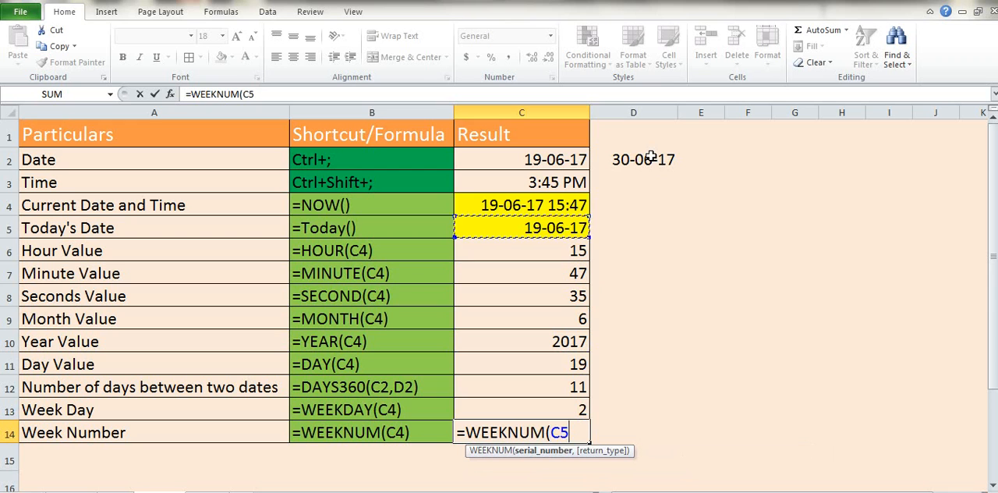
key(Return)
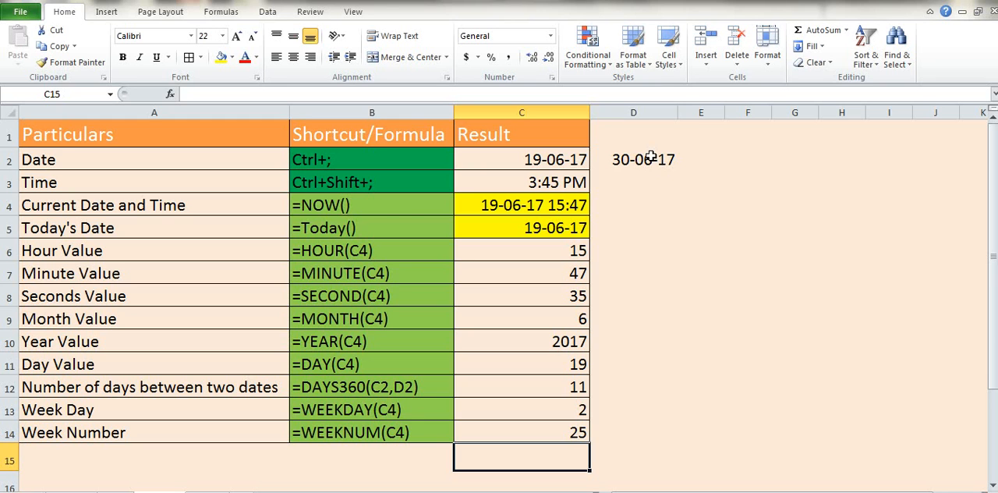
key(Right)
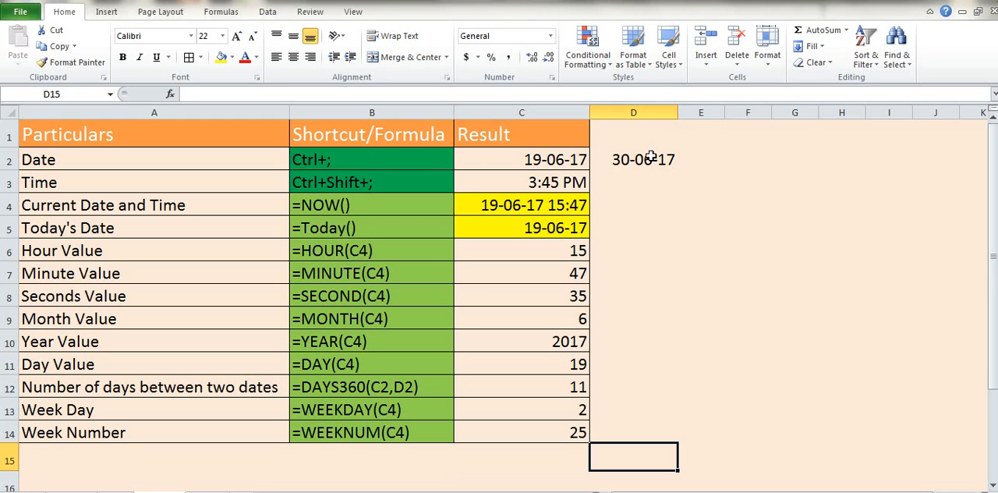